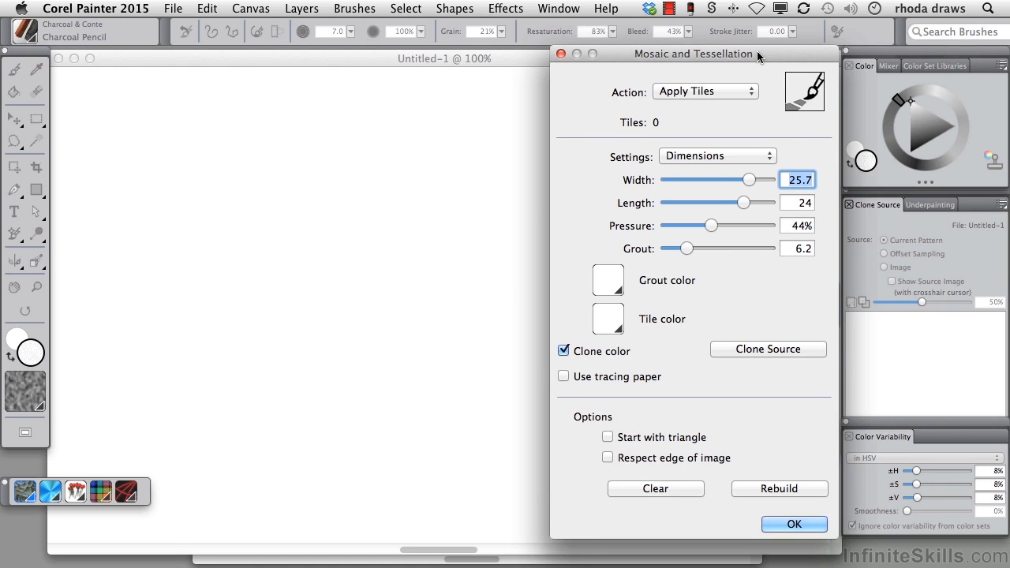
Set the ±H, ±S and ±V color variability to 0% and choose Apply Tiles as the mosaic action
drag(757, 57, 756, 57)
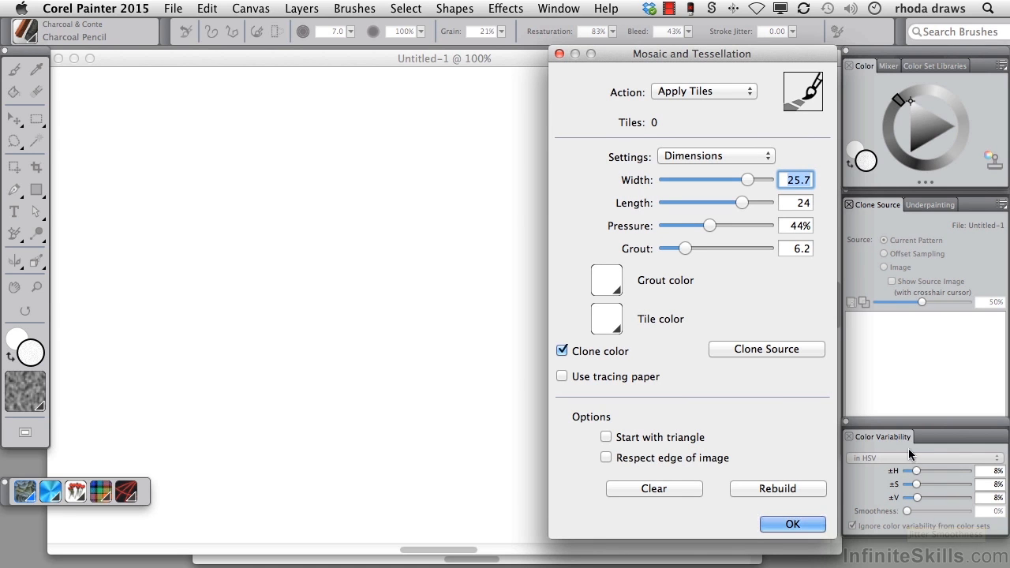
drag(917, 470, 907, 498)
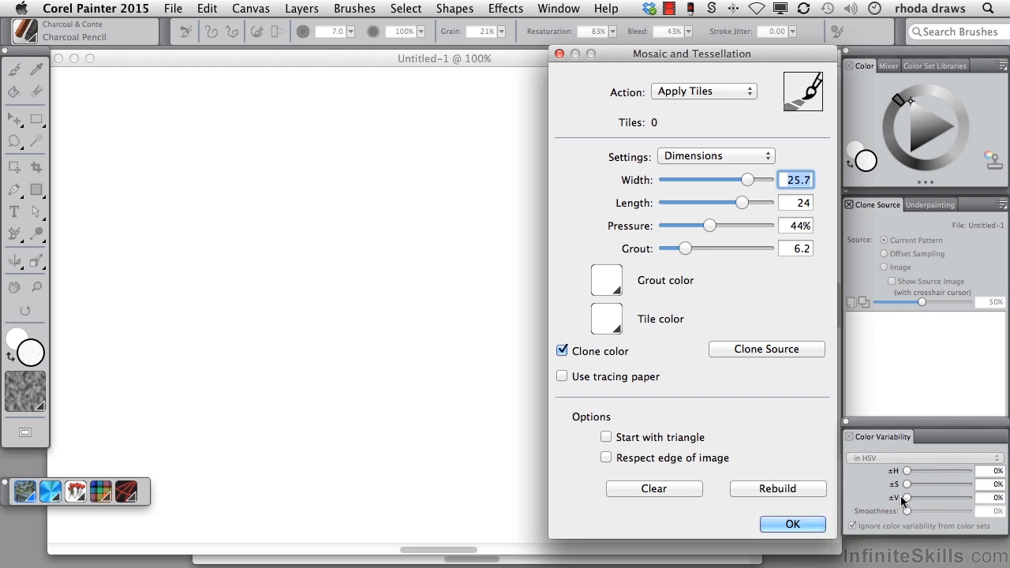
click(708, 92)
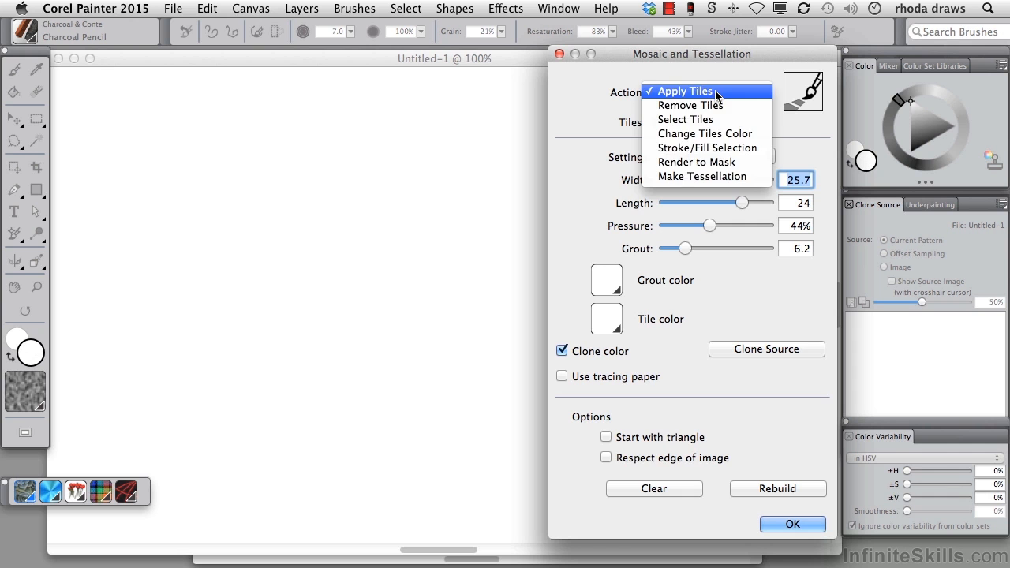
click(716, 92)
Set the mosaic's tile color to bright blue and its grout color to purple
click(609, 319)
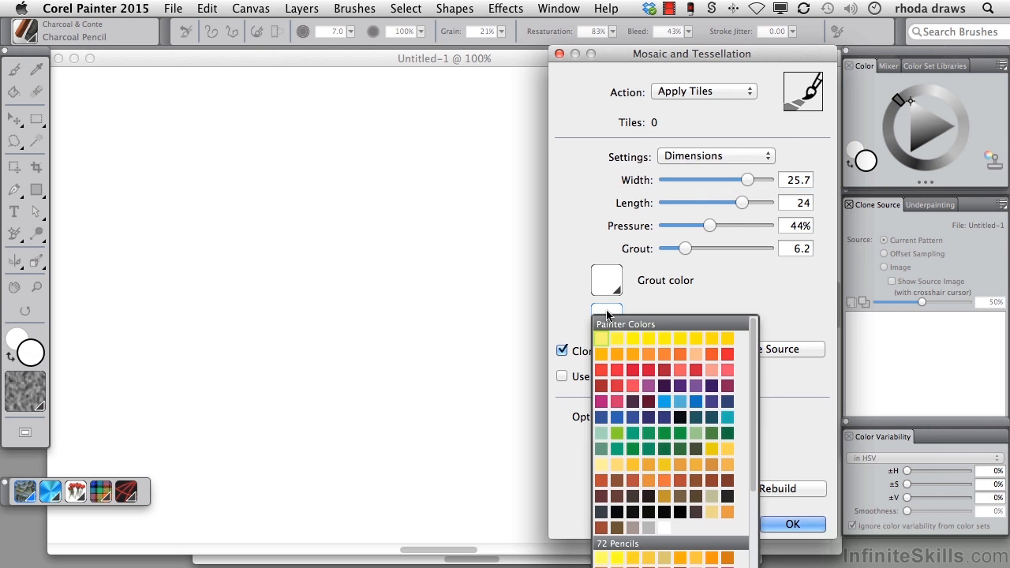
click(666, 401)
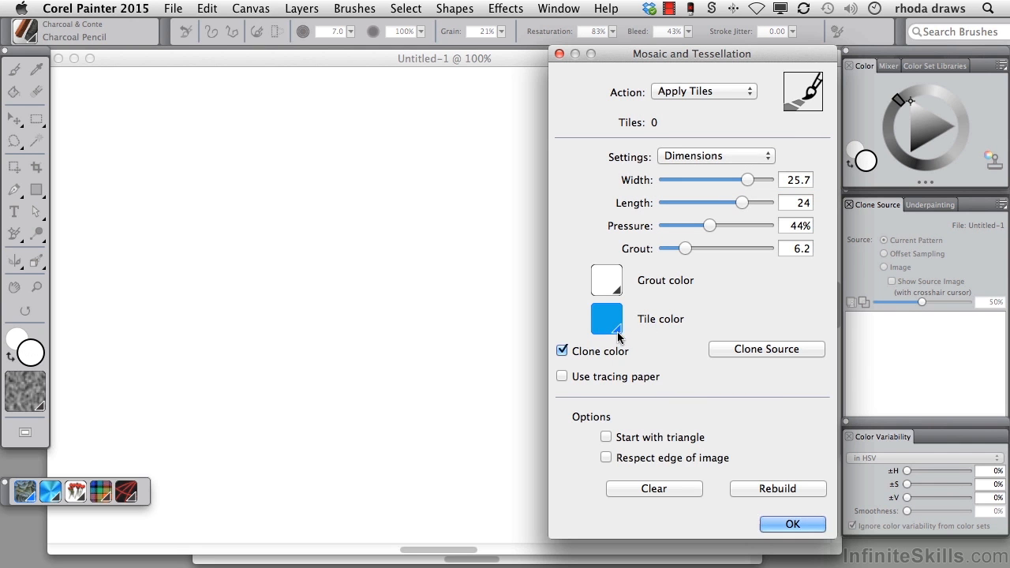
click(612, 281)
click(680, 367)
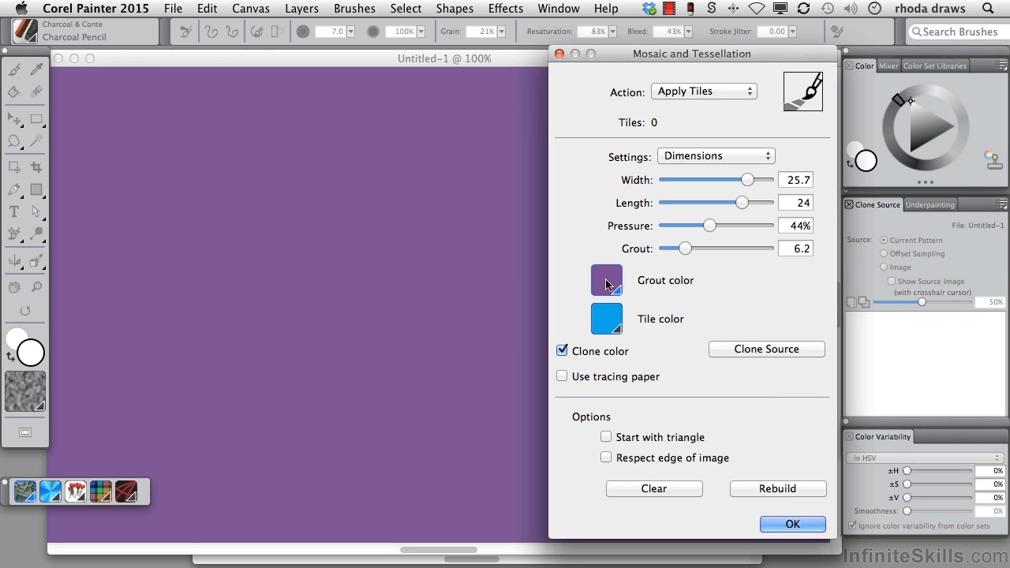
Paint a curved column of clone-colored tiles, then a second one beside it using the pink-and-white pattern as the clone source
mouse_move(372, 135)
mouse_down()
mouse_move(340, 352)
mouse_move(359, 423)
mouse_up()
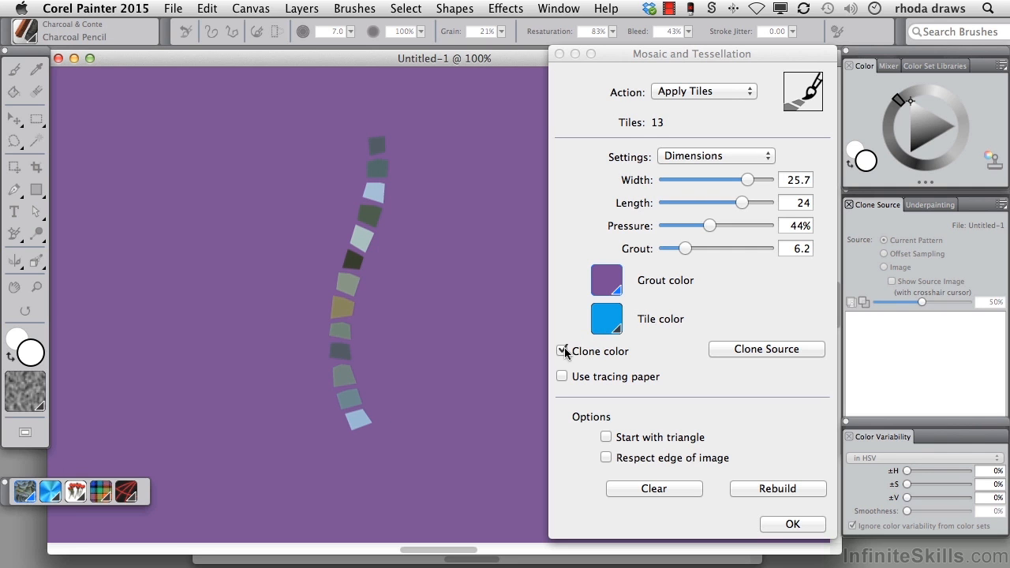
click(28, 497)
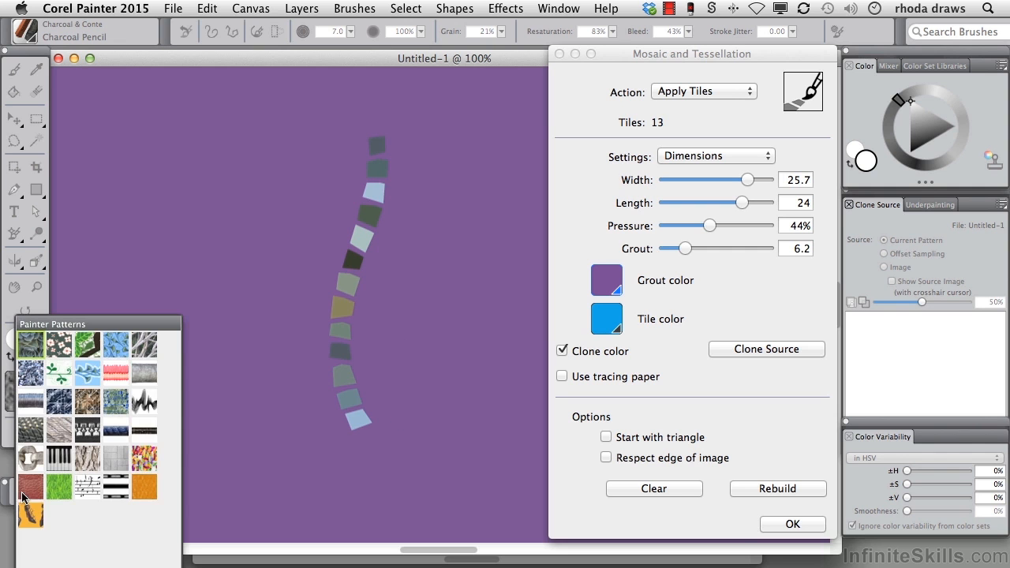
click(111, 377)
mouse_move(340, 155)
mouse_down()
mouse_move(302, 325)
mouse_move(303, 383)
mouse_move(322, 439)
mouse_up()
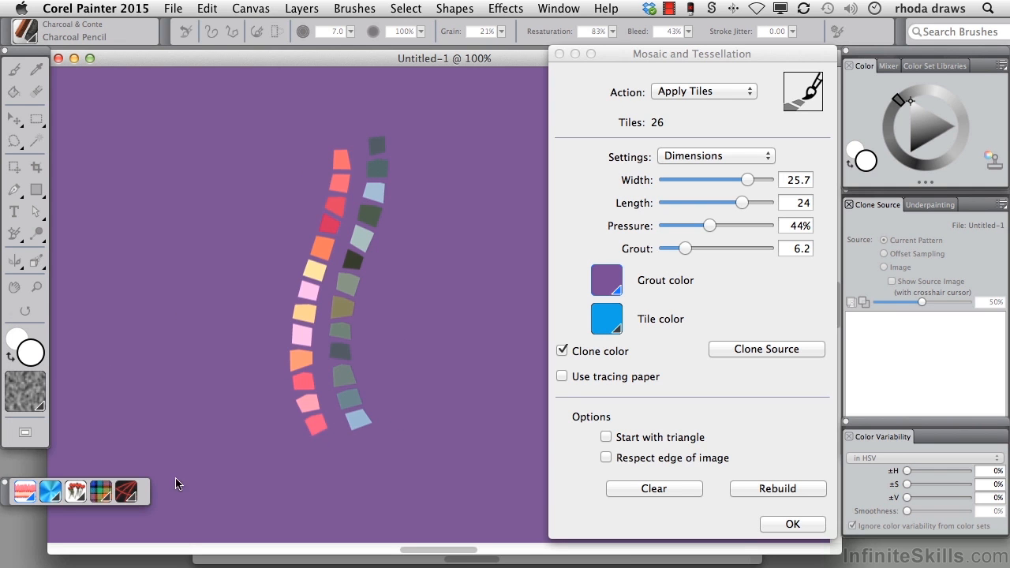
Paint a blue tile column with Clone color off, and another with randomness at width 4%, length 3%, pressure cut 1° and grout 0%
click(562, 350)
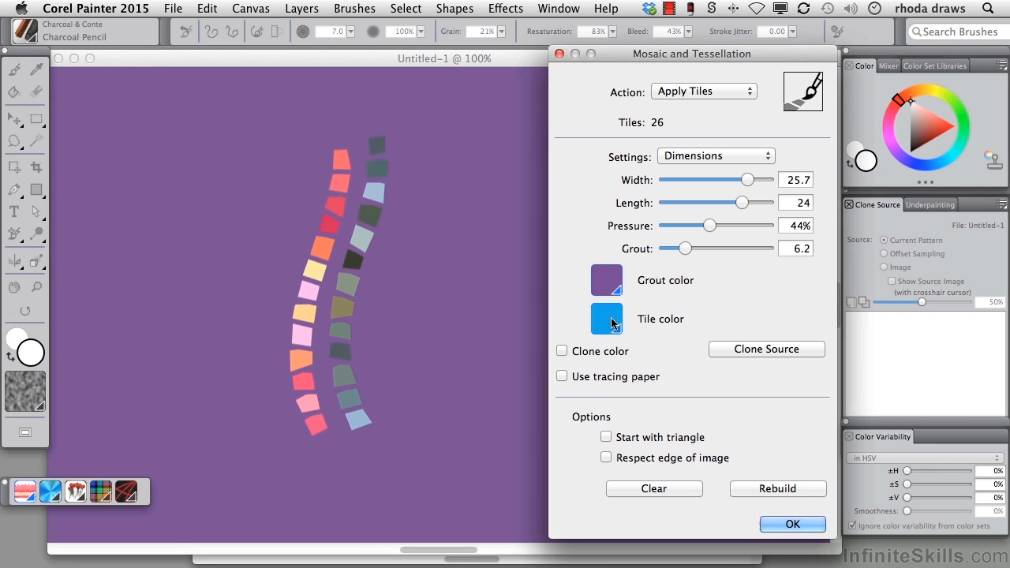
mouse_move(408, 158)
mouse_down()
mouse_move(388, 303)
mouse_move(399, 431)
mouse_up()
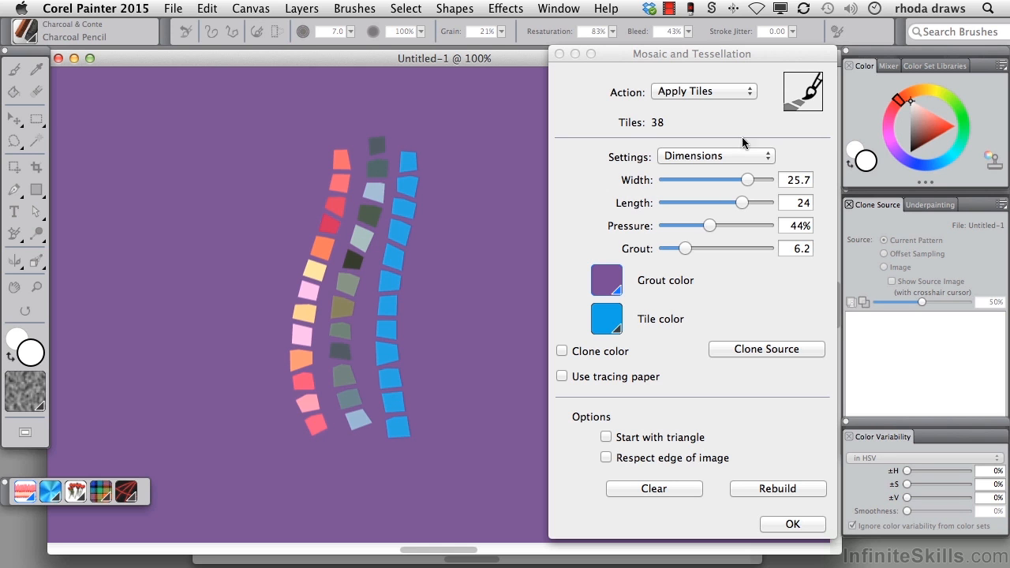
click(763, 159)
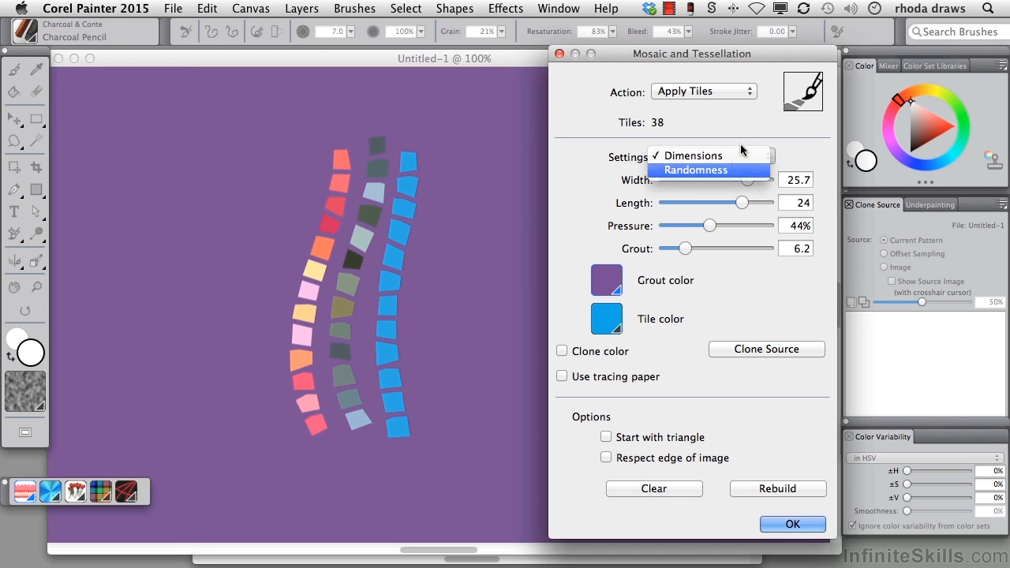
click(734, 166)
drag(699, 180, 663, 246)
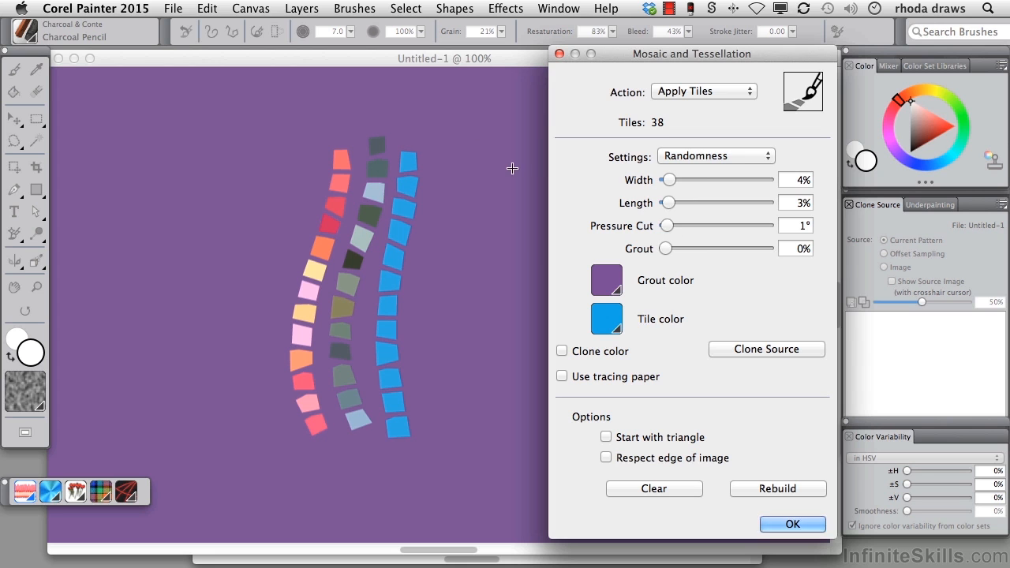
mouse_move(466, 148)
mouse_down()
mouse_move(444, 321)
mouse_move(465, 409)
mouse_move(426, 491)
mouse_up()
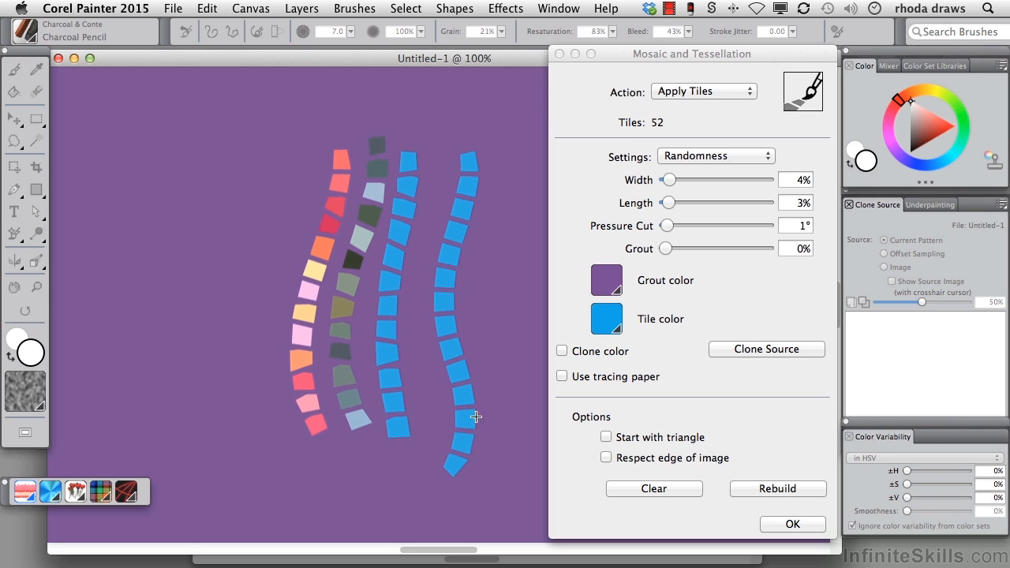
Raise the width, length, pressure cut and grout randomness, and return to the Dimensions settings
drag(674, 178, 700, 180)
drag(670, 203, 700, 249)
click(727, 156)
click(718, 144)
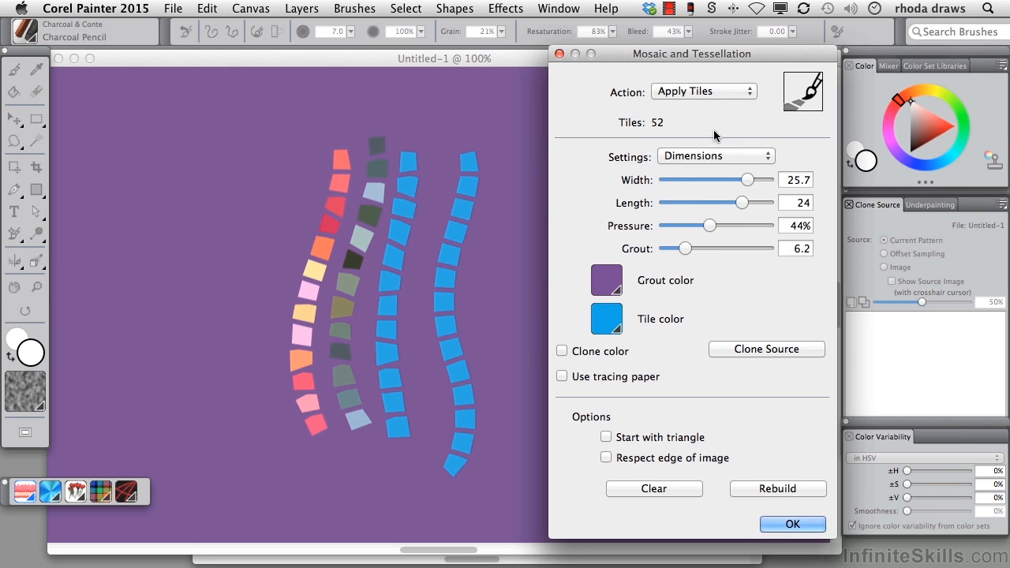
Beside the pink tiles, paint one blue column at tile width 8.2 and another at width 22.9 and length 6
drag(745, 180, 689, 181)
click(302, 185)
mouse_move(302, 185)
mouse_down()
mouse_move(269, 334)
mouse_move(293, 447)
mouse_up()
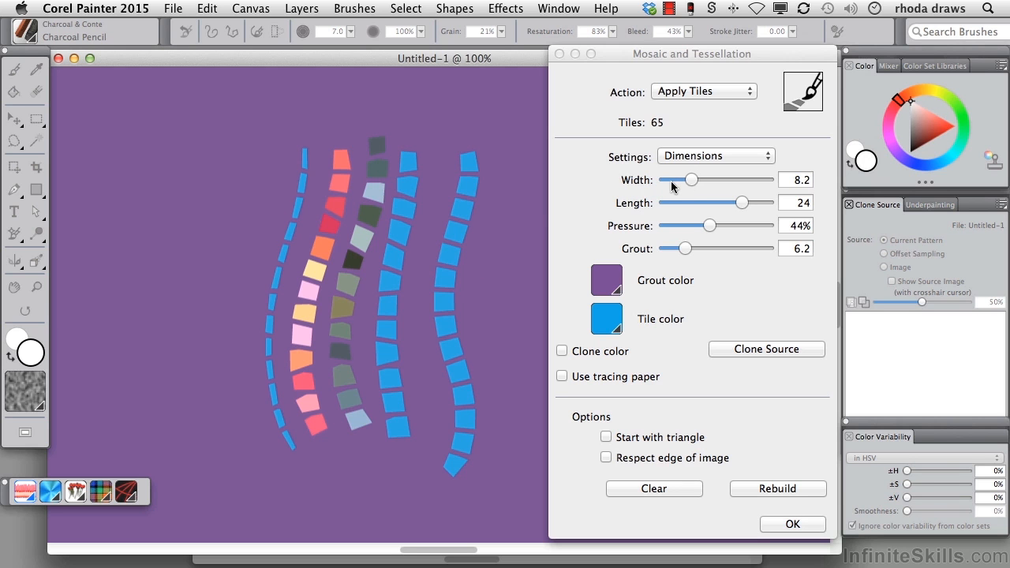
drag(696, 180, 686, 210)
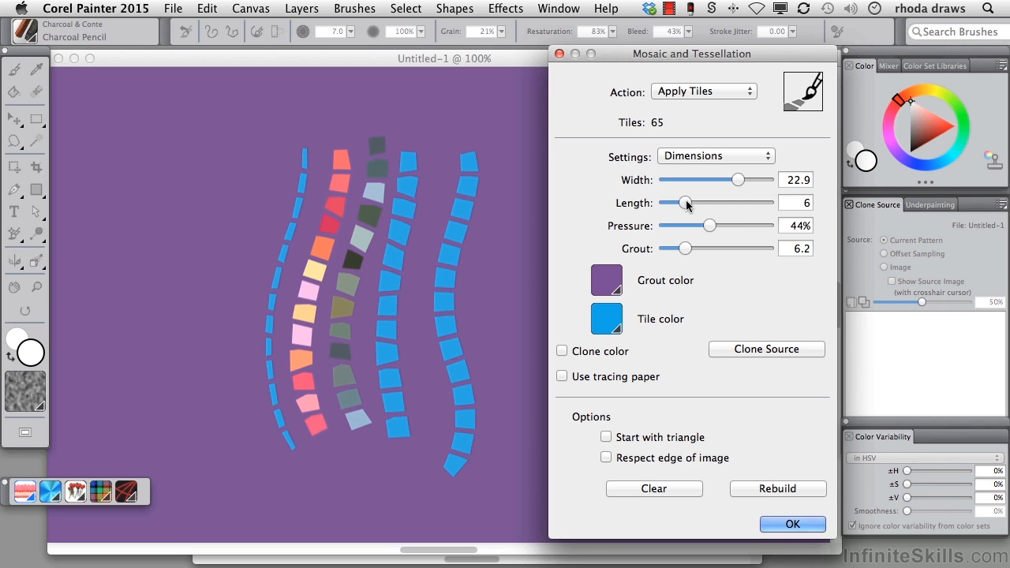
mouse_move(271, 155)
mouse_down()
mouse_move(243, 293)
mouse_move(260, 451)
mouse_move(249, 442)
mouse_up()
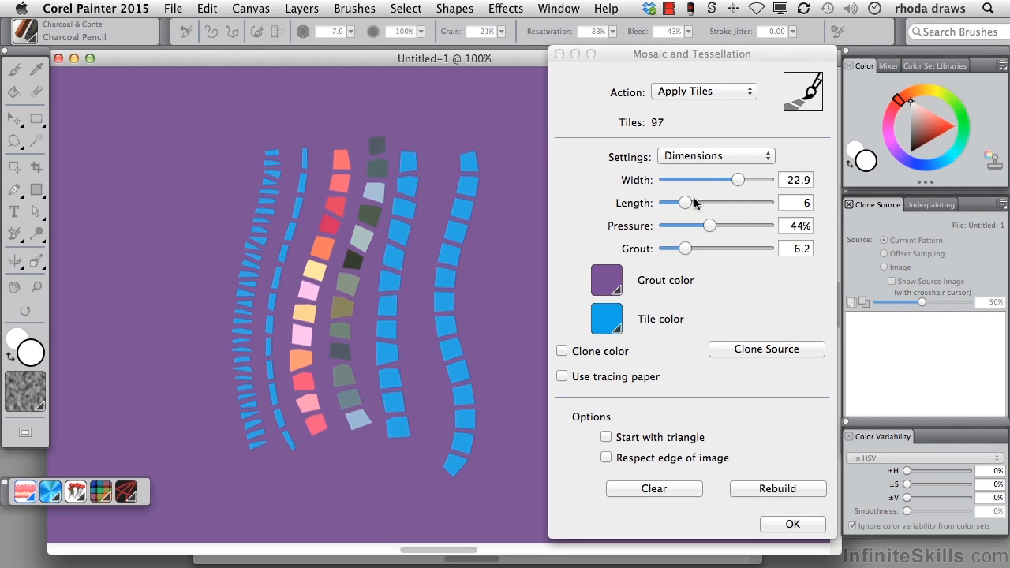
Paint a column with width 17.6, length 17 and pressure 69%, and another beside it with grout reduced to 3.5
drag(738, 180, 736, 227)
mouse_move(253, 166)
mouse_down()
mouse_move(214, 376)
mouse_move(237, 446)
mouse_up()
drag(685, 249, 675, 249)
mouse_move(232, 162)
mouse_down()
mouse_move(196, 262)
mouse_move(182, 383)
mouse_move(207, 438)
mouse_up()
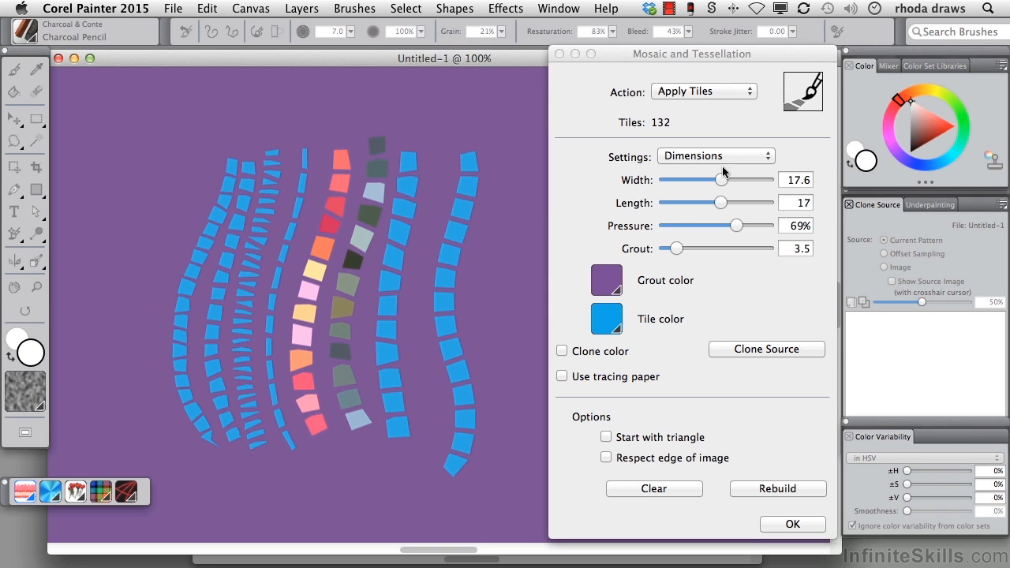
Remove two single tiles from the pink column and the entire gray-green column with Remove Tiles
click(726, 92)
click(692, 104)
click(336, 207)
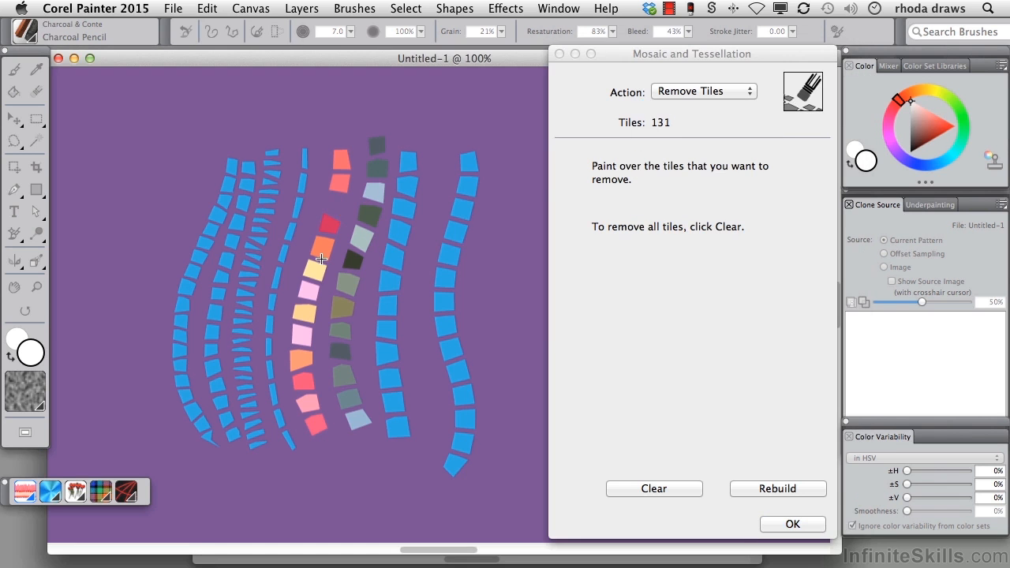
click(322, 256)
mouse_move(394, 165)
mouse_down()
mouse_move(373, 189)
mouse_move(340, 297)
mouse_move(359, 436)
mouse_up()
Recolor the upper tiles of the rightmost blue column orange with Change Tiles Color
click(697, 90)
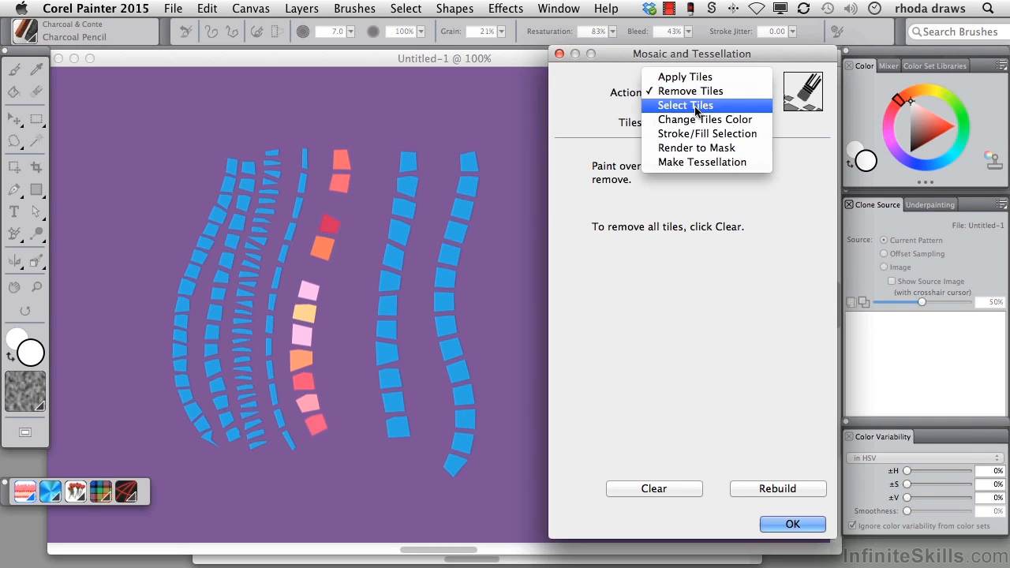
click(698, 119)
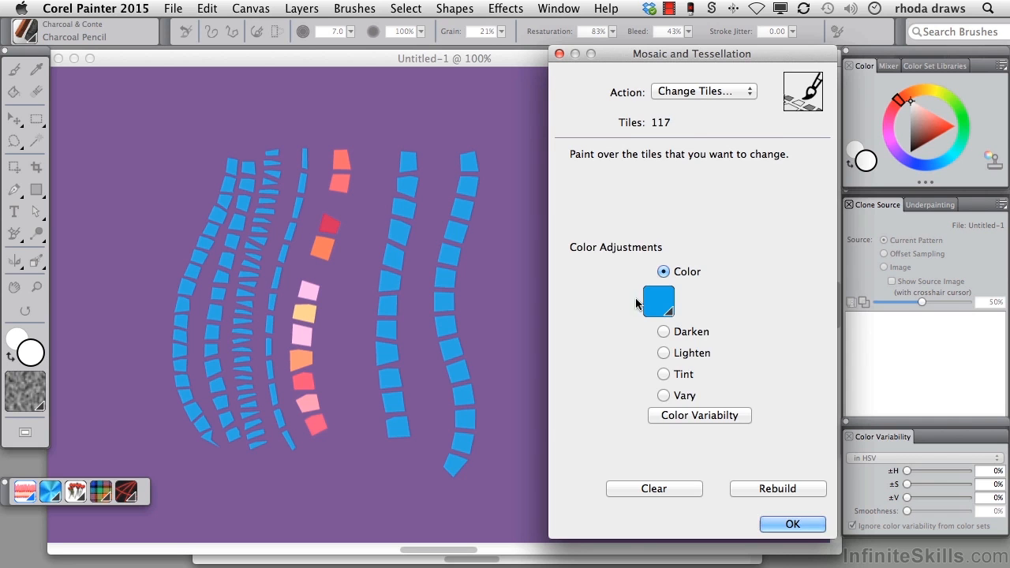
click(663, 296)
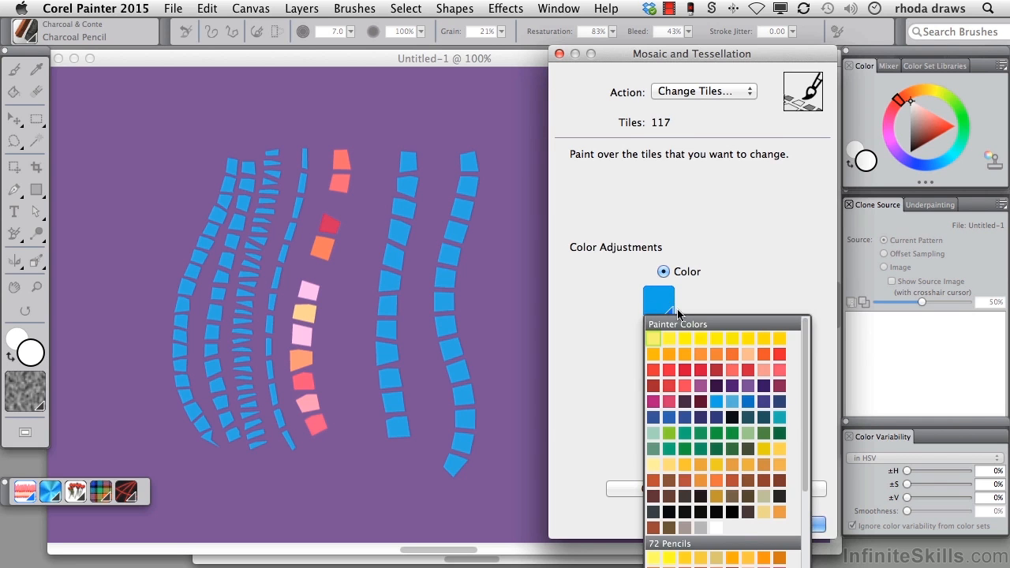
click(732, 354)
mouse_move(469, 158)
mouse_down()
mouse_move(446, 262)
mouse_move(443, 328)
mouse_up()
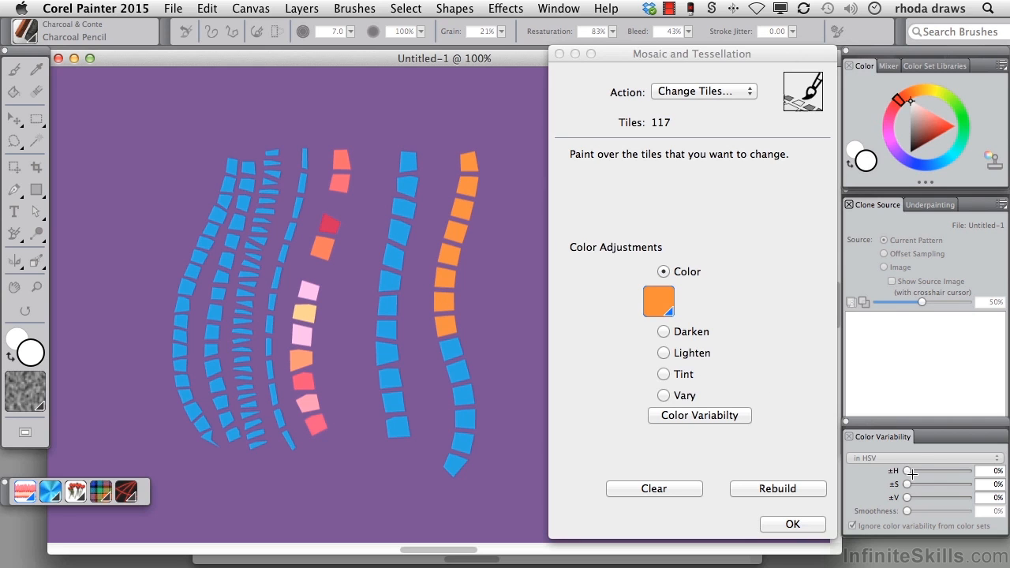
Repaint the orange tiles with variability at ±H 17%, ±S 19% and ±V 19%, then lower it to 9%, 10% and 9%
drag(907, 471, 929, 498)
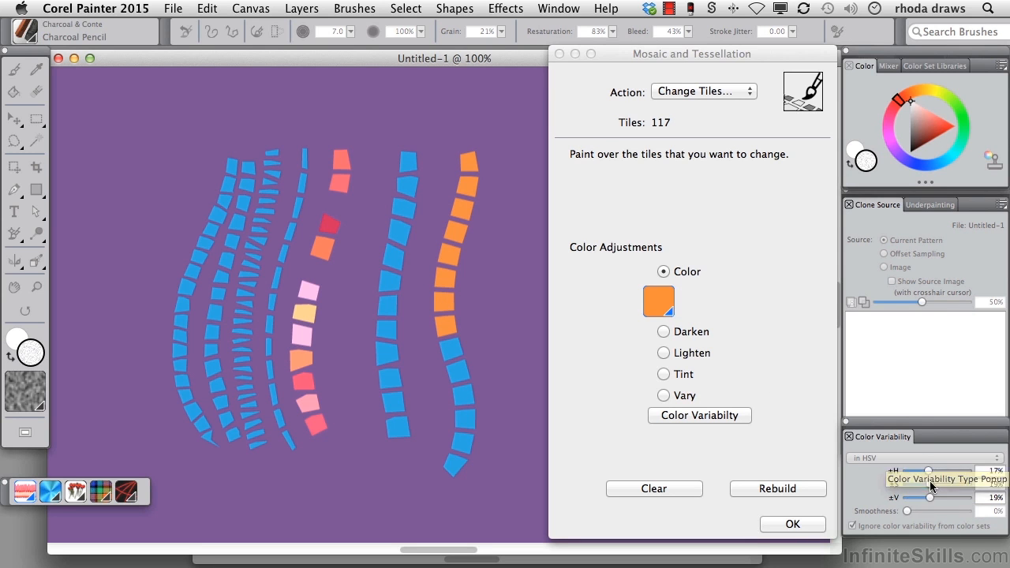
mouse_move(468, 158)
mouse_down()
mouse_move(440, 299)
mouse_move(467, 410)
mouse_up()
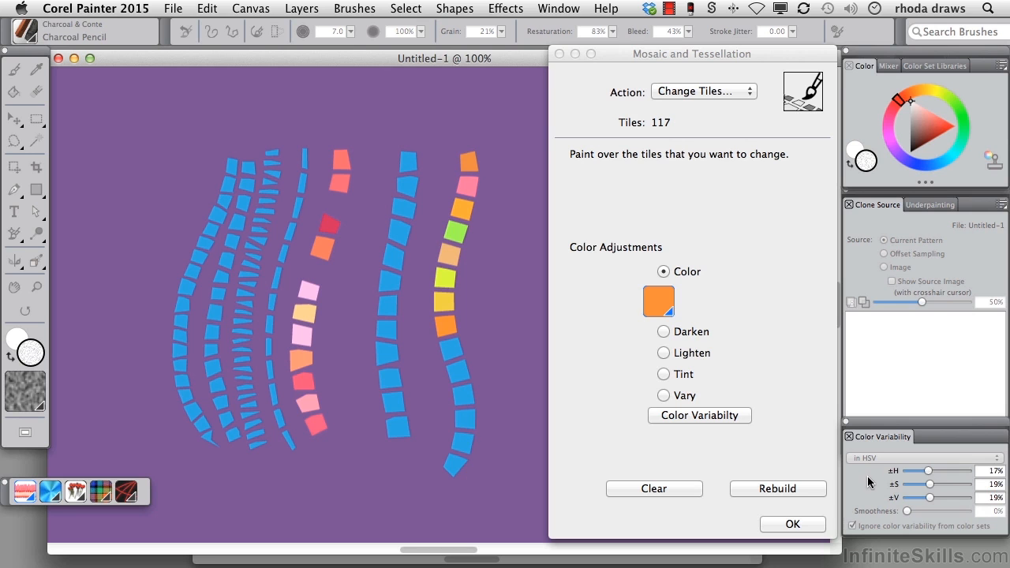
drag(928, 472, 917, 498)
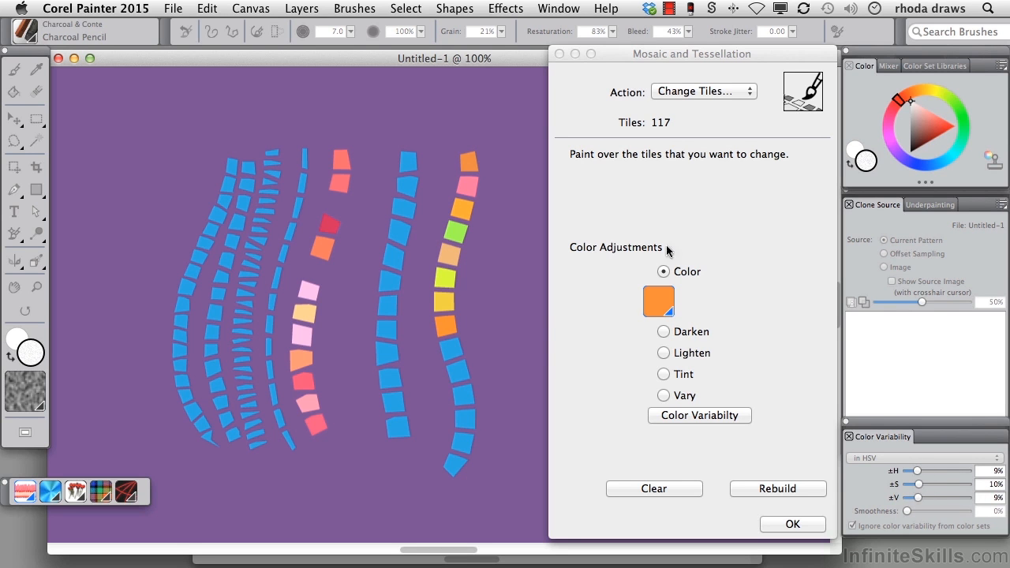
Darken the upper tiles of the wide blue column and lighten the tiles of the second column from the left
click(663, 331)
drag(405, 158, 387, 357)
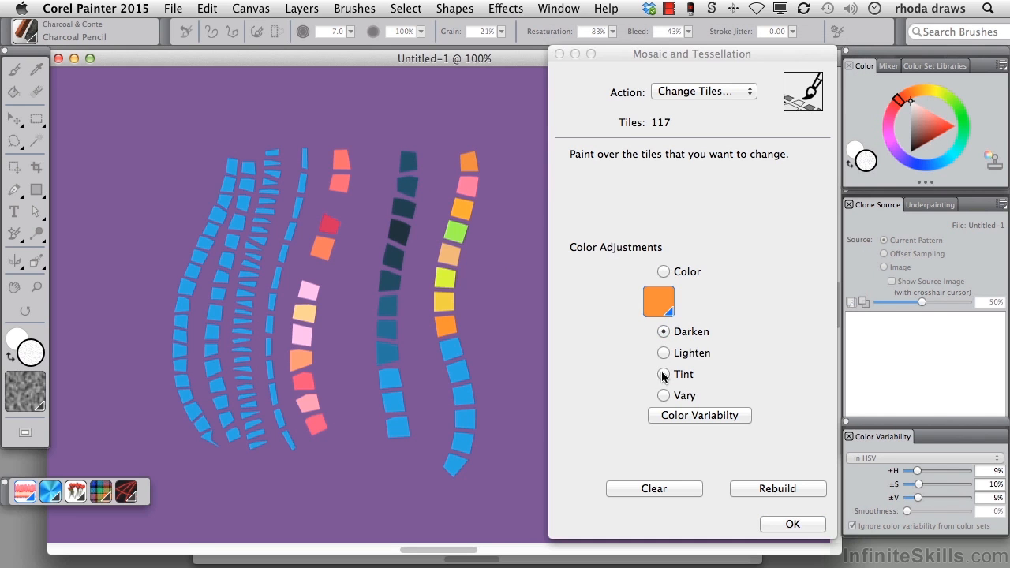
click(664, 353)
drag(249, 162, 228, 265)
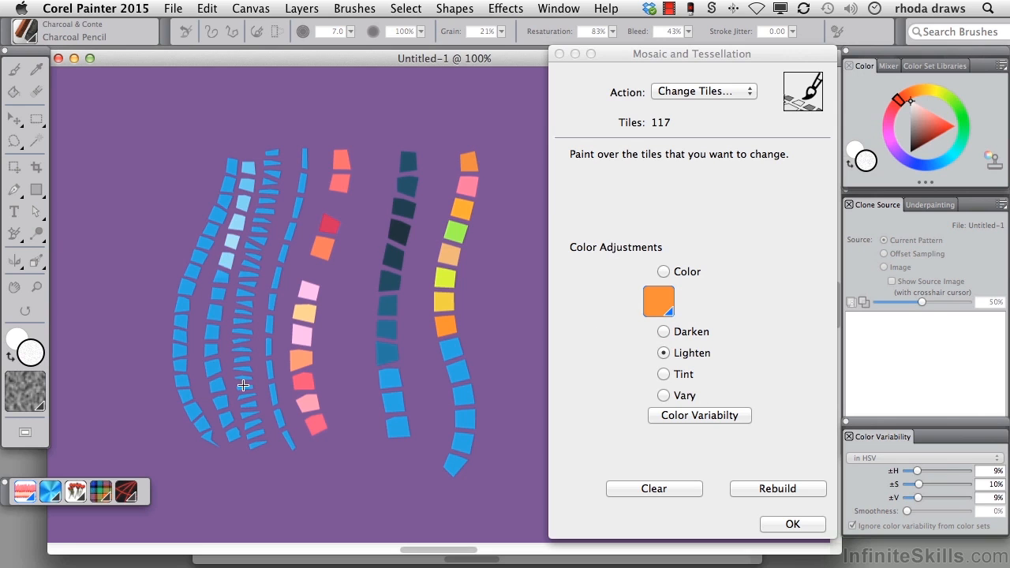
Tint the whole darkened column with orange
click(667, 376)
click(664, 374)
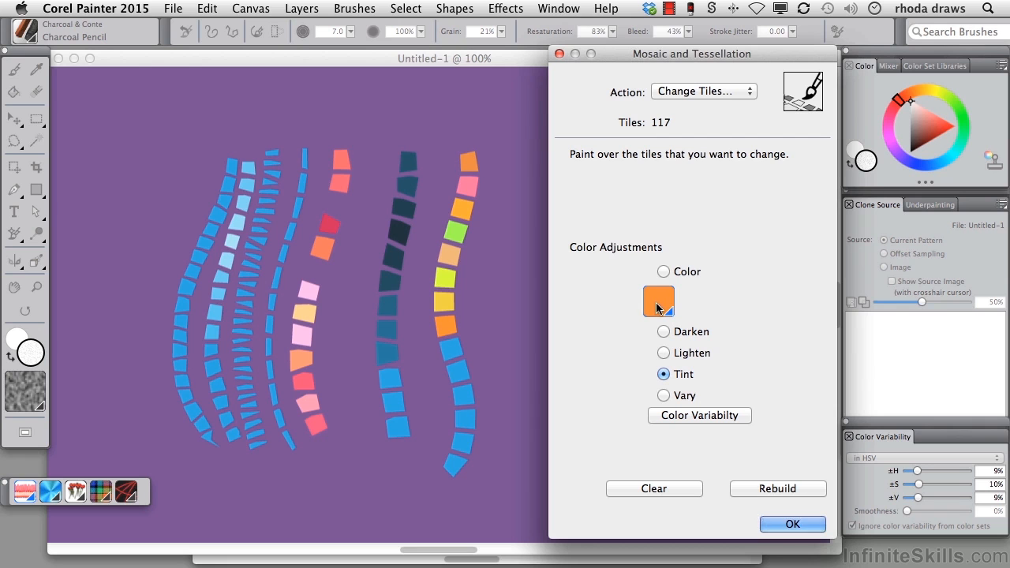
mouse_move(406, 153)
mouse_down()
mouse_move(389, 235)
mouse_move(381, 372)
mouse_move(390, 314)
mouse_move(418, 459)
mouse_up()
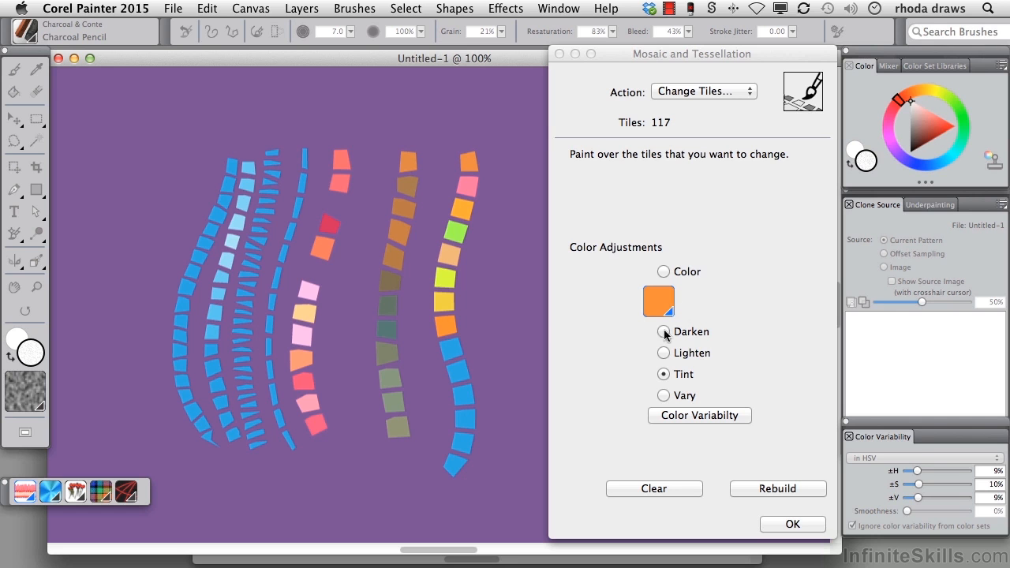
Vary the tile colors of the two leftmost columns and accept the mosaic
click(664, 396)
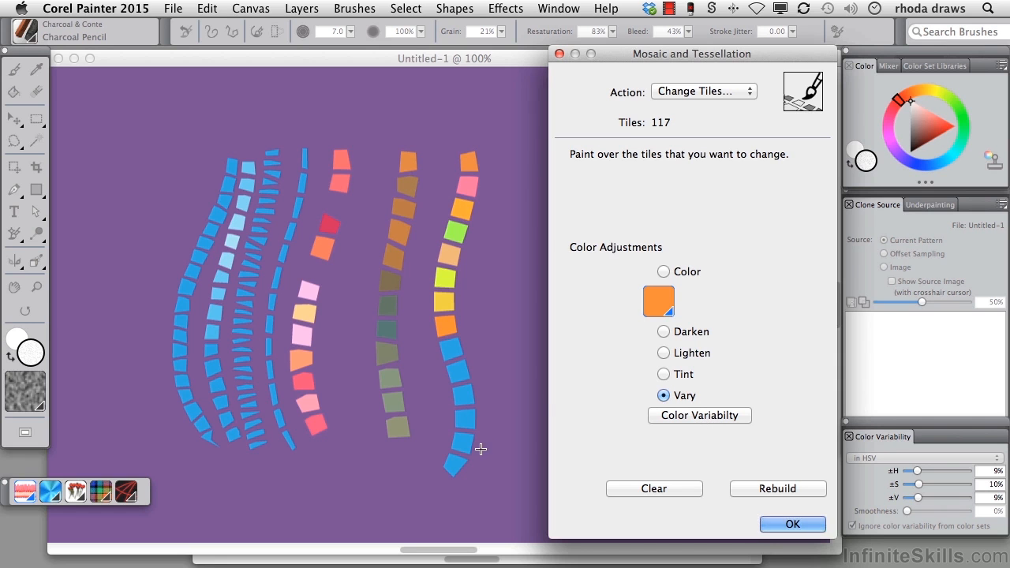
mouse_move(230, 161)
mouse_down()
mouse_move(180, 318)
mouse_move(206, 438)
mouse_up()
mouse_move(256, 166)
mouse_down()
mouse_move(215, 316)
mouse_move(234, 434)
mouse_up()
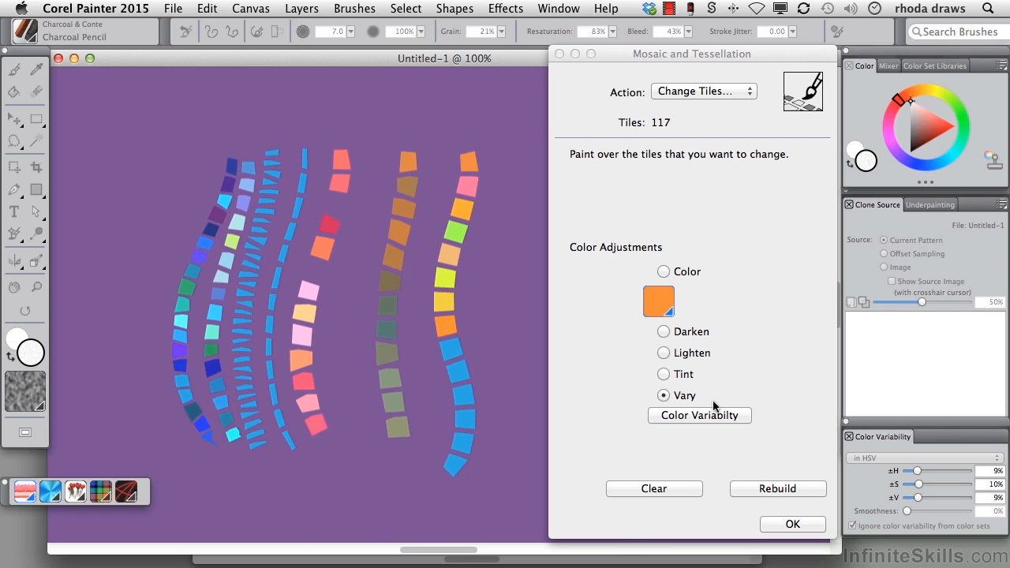
click(792, 525)
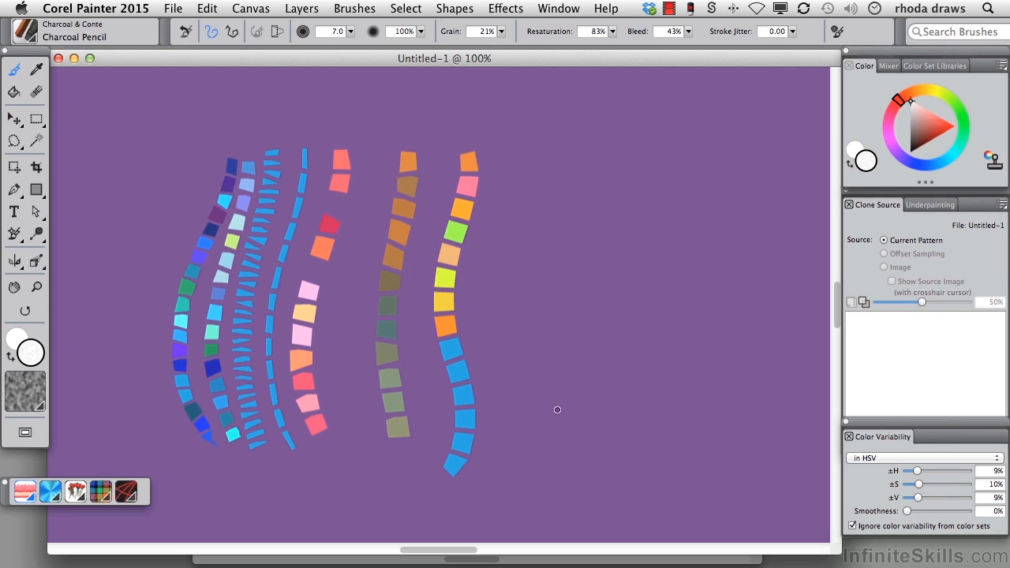
Bring the pumpkin-pile.jpg photo to the front, enlarge its window and reposition it to show the whole picture
click(565, 10)
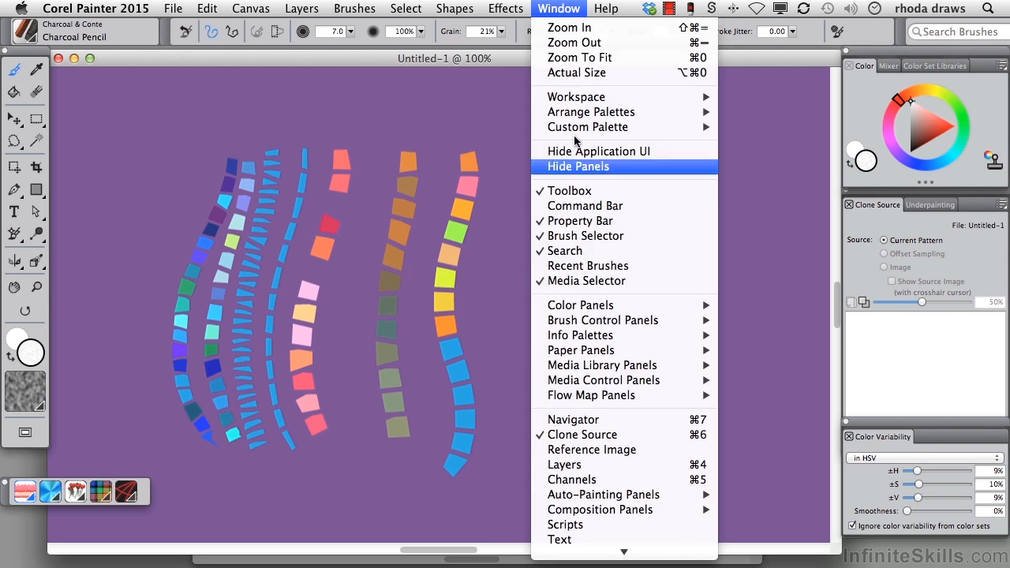
mouse_move(604, 552)
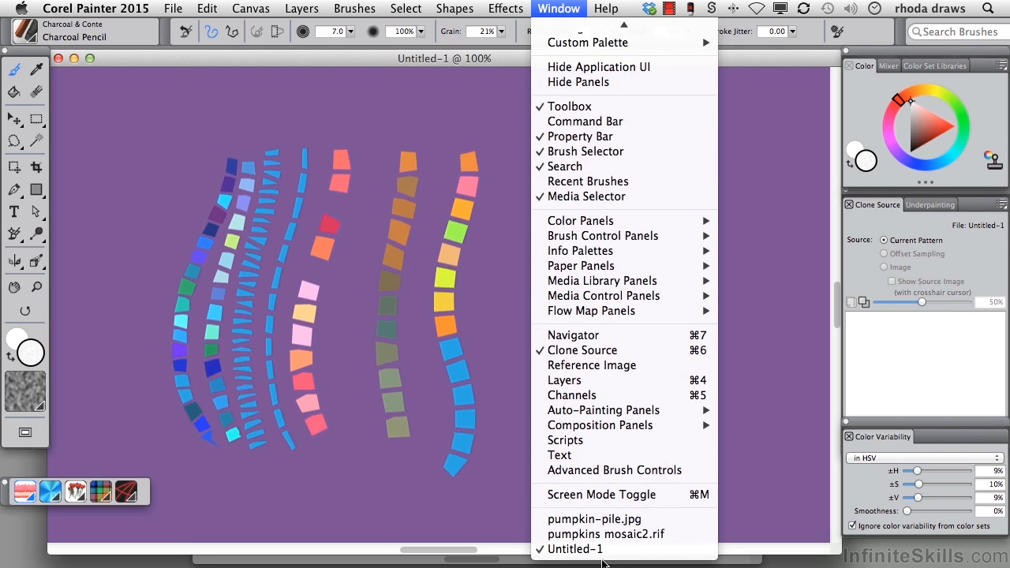
click(585, 521)
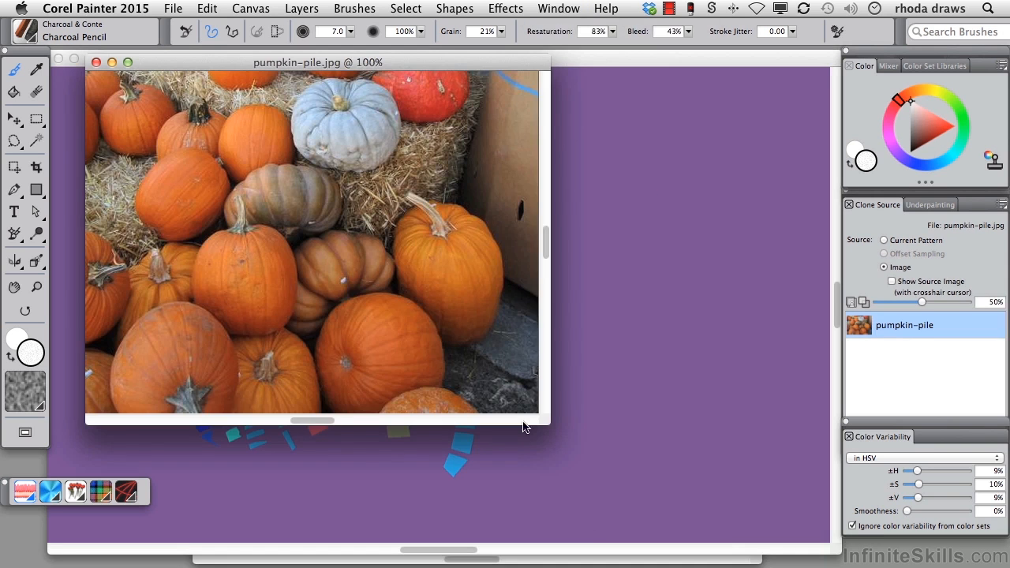
drag(544, 416, 668, 525)
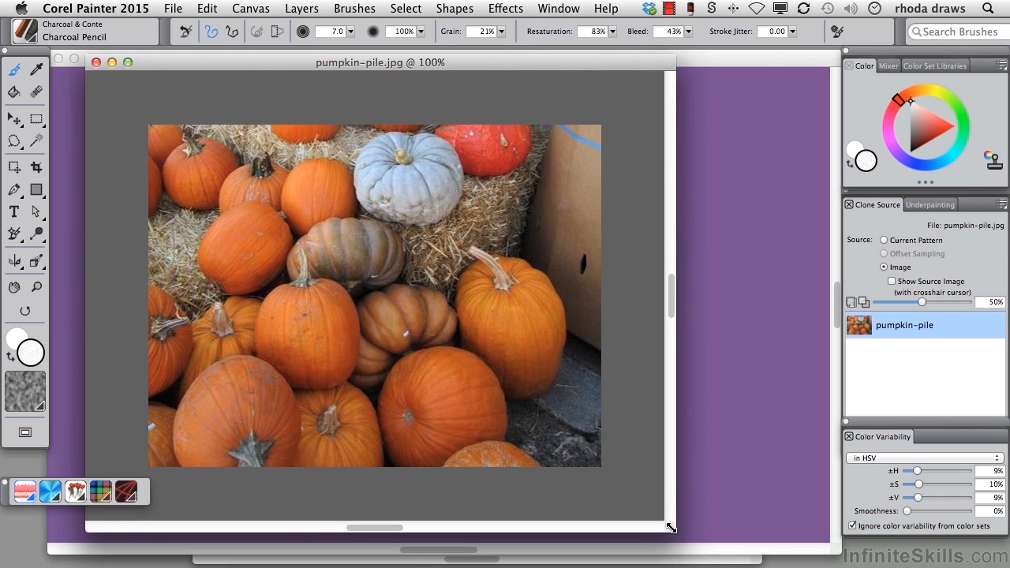
drag(564, 67, 513, 52)
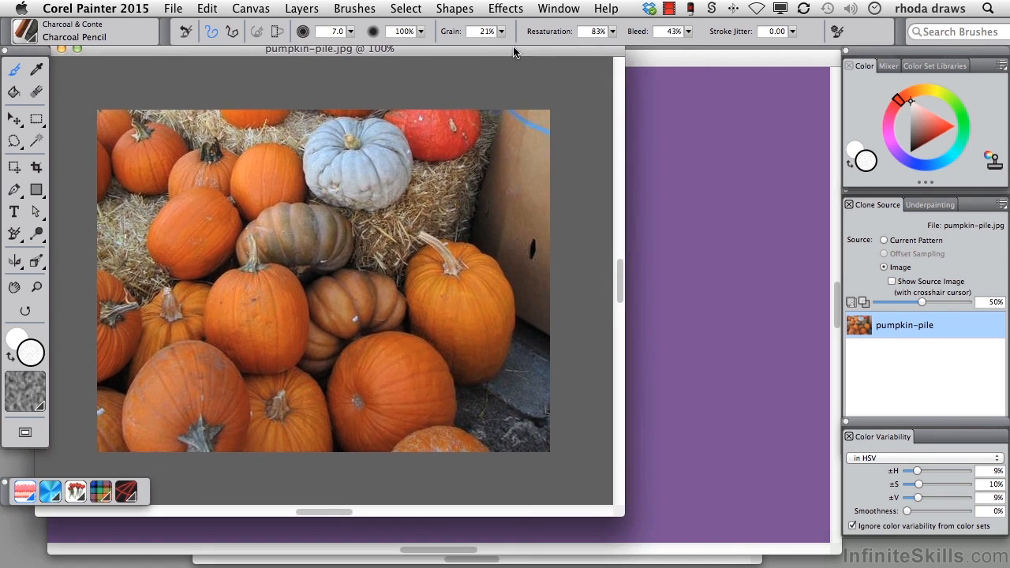
Clone the pumpkin photo and delete the clone's entire content to leave a blank canvas, placed over the source photo
click(175, 10)
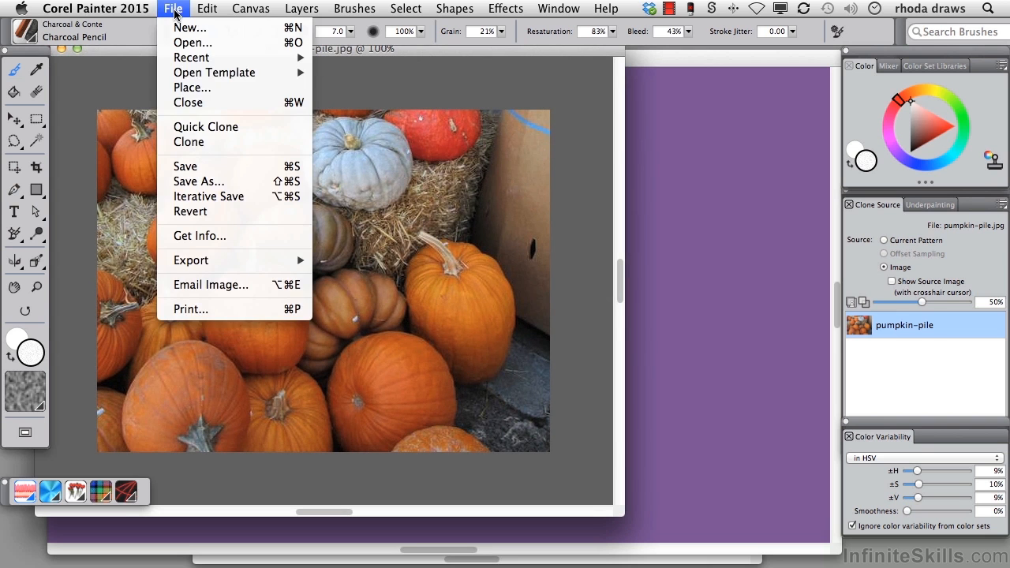
click(193, 141)
drag(404, 61, 614, 128)
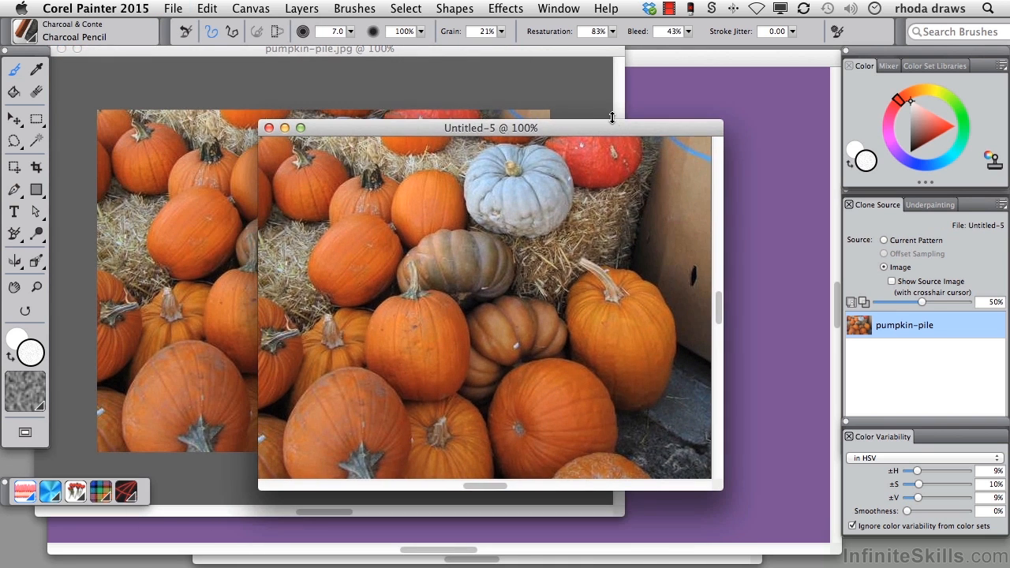
key(super+a)
key(BackSpace)
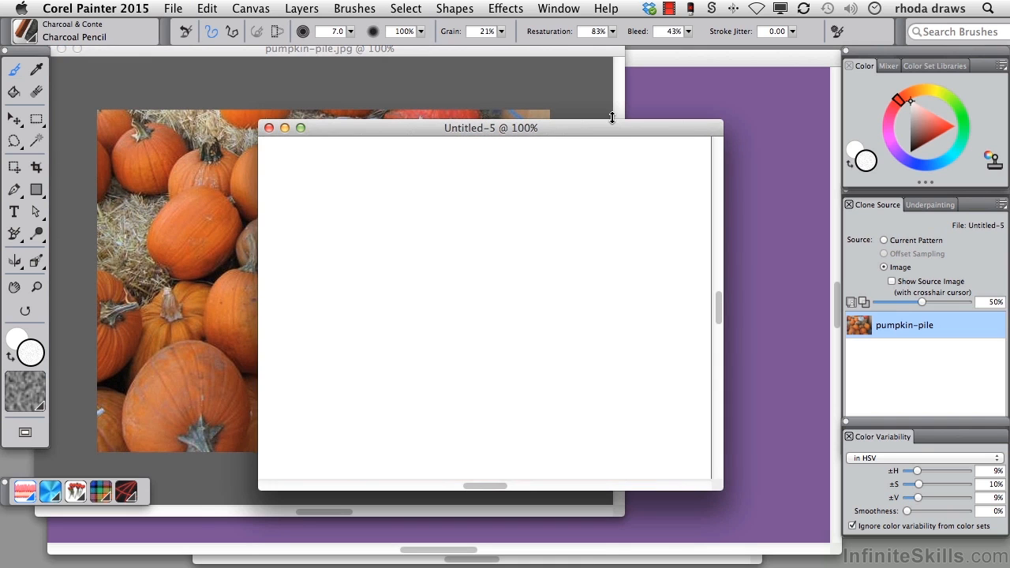
drag(379, 124, 304, 75)
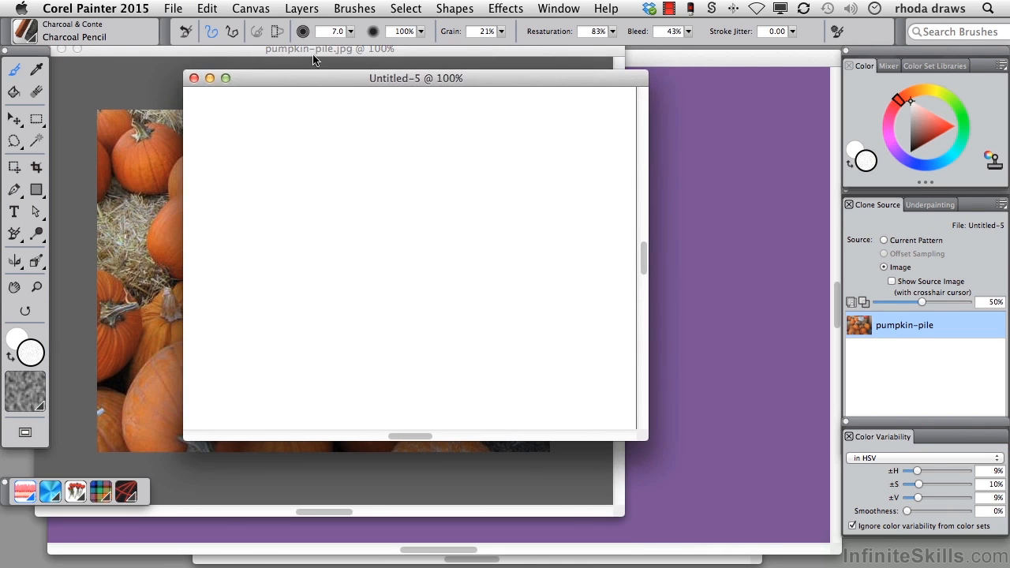
Start a Mosaic and Tessellation on the blank clone with clone color and tracing paper turned on
click(509, 10)
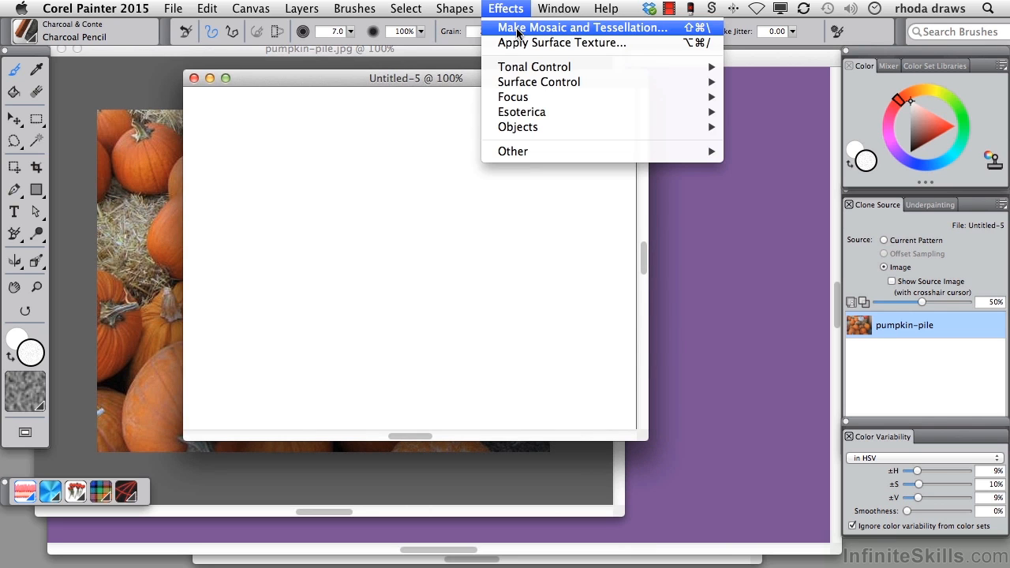
click(519, 32)
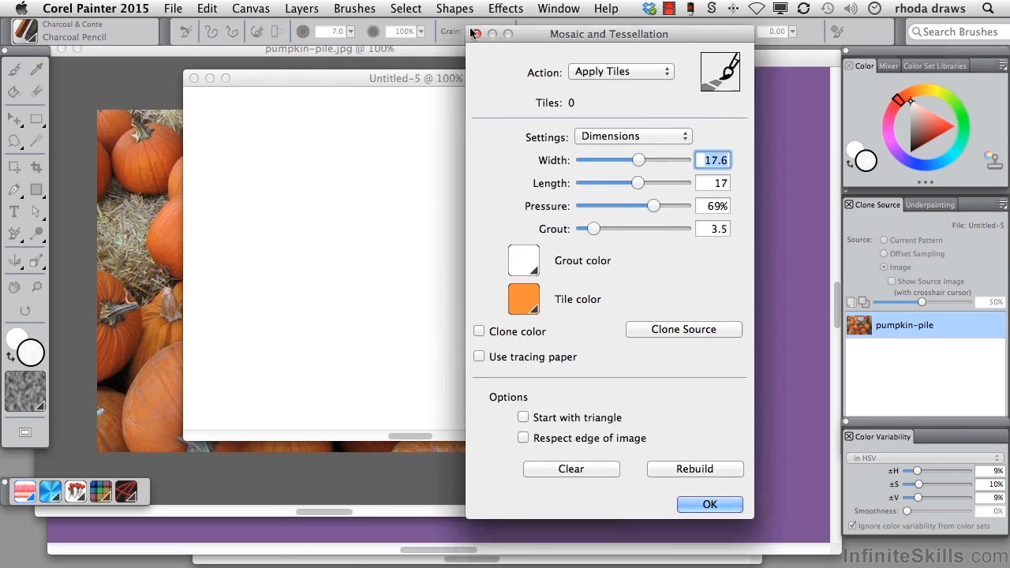
drag(471, 33, 613, 34)
click(621, 332)
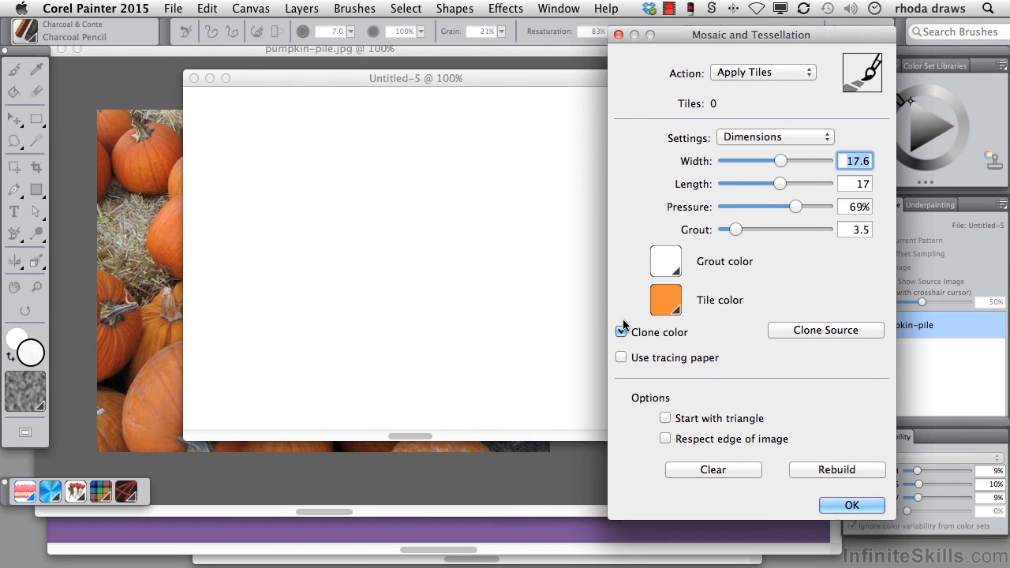
drag(545, 76, 527, 74)
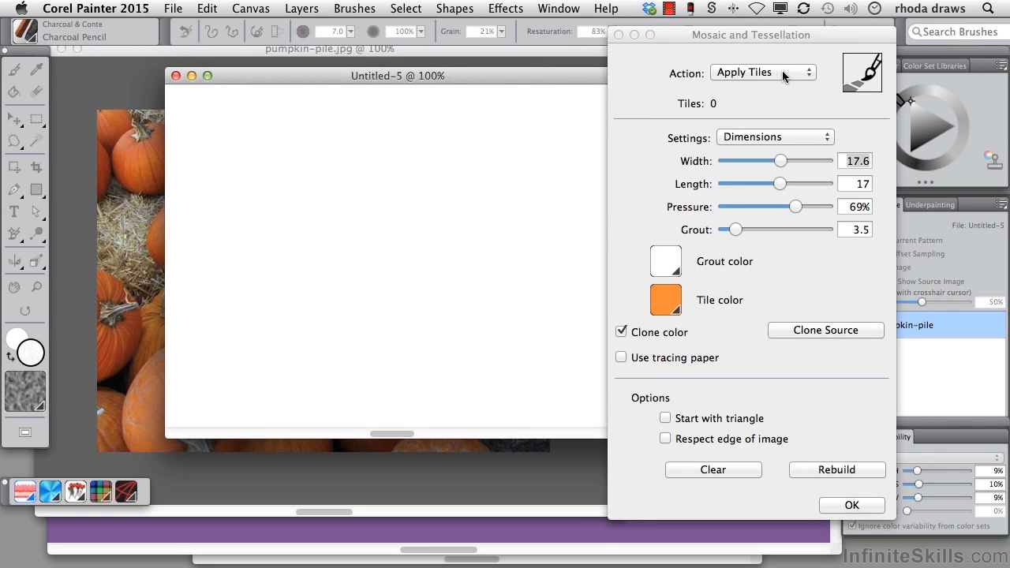
click(621, 358)
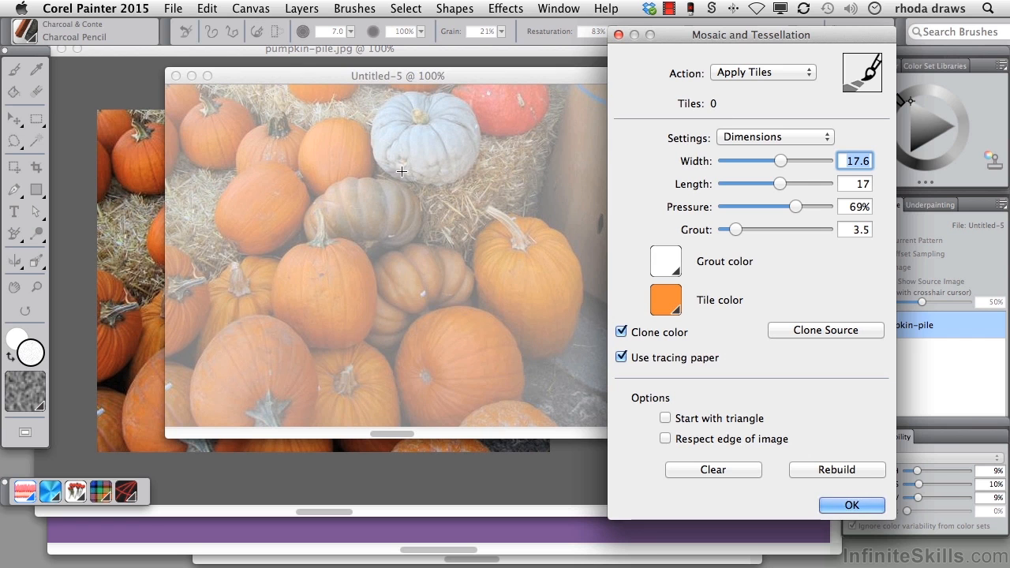
Tile the large lower-right pumpkin, reducing the tile width to 14.0 and length to 13 for its remaining areas
mouse_move(423, 350)
mouse_down()
mouse_move(482, 321)
mouse_move(469, 351)
mouse_move(434, 365)
mouse_move(483, 339)
mouse_move(458, 362)
mouse_move(515, 361)
mouse_move(448, 376)
mouse_move(503, 360)
mouse_up()
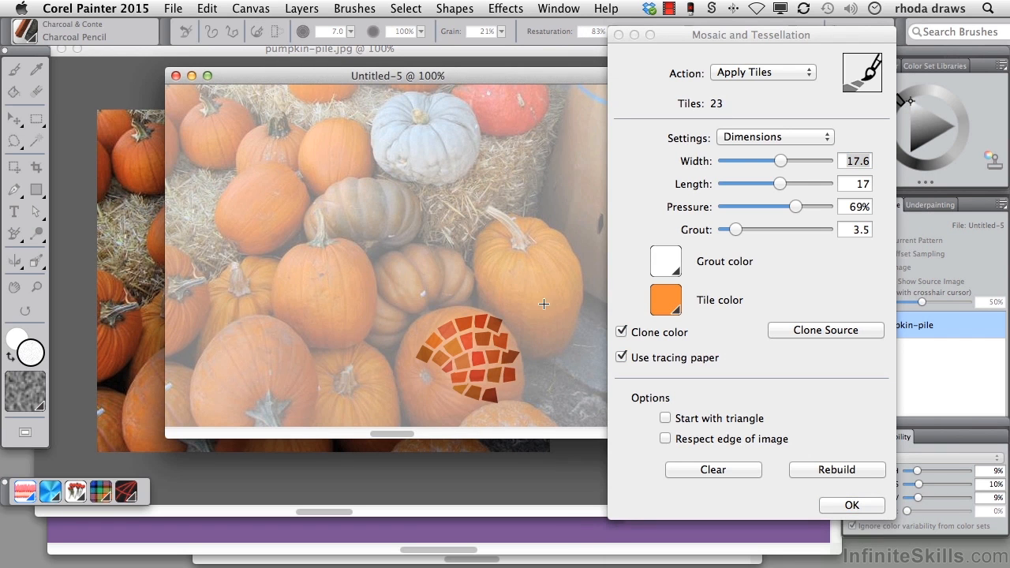
mouse_move(781, 162)
mouse_down()
mouse_move(769, 162)
mouse_move(766, 185)
mouse_up()
mouse_move(436, 333)
mouse_down()
mouse_move(476, 312)
mouse_move(419, 343)
mouse_up()
mouse_move(461, 393)
mouse_down()
mouse_move(434, 412)
mouse_move(411, 366)
mouse_up()
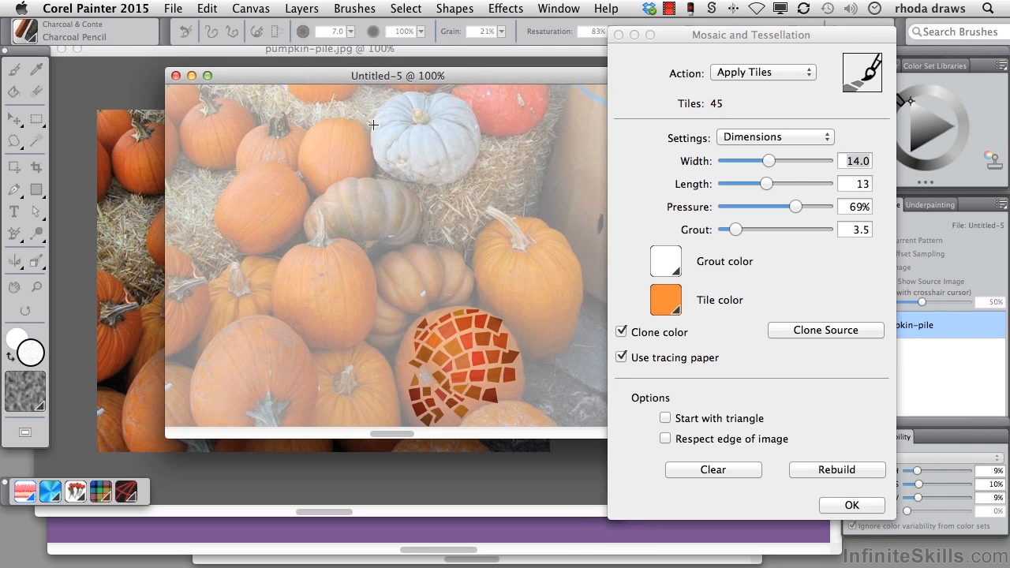
Tile the orange pumpkin beside the white one, reducing the tile width to 8.9 and length to 9 after the central column
drag(345, 128, 344, 170)
drag(768, 161, 754, 184)
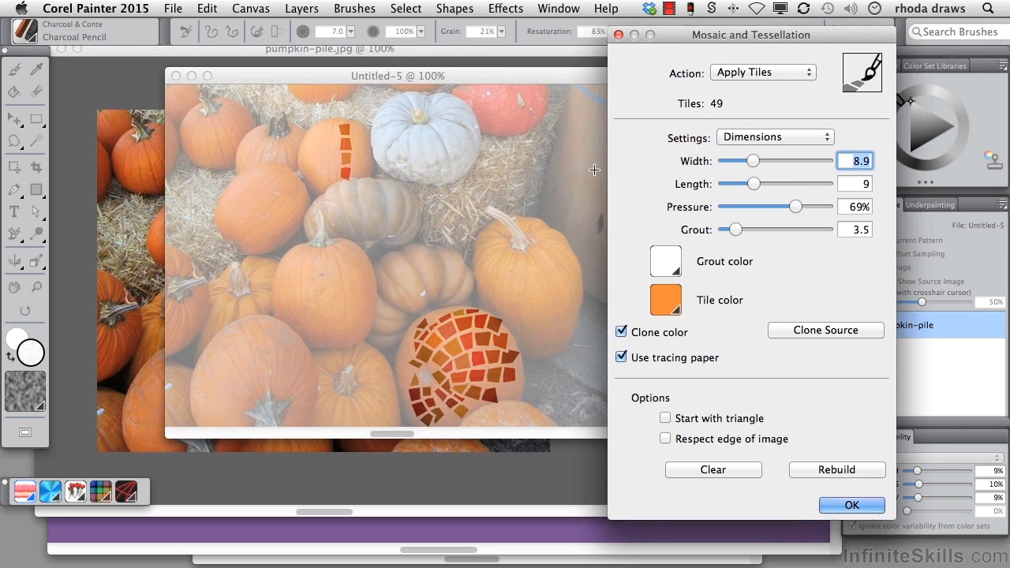
mouse_move(332, 182)
mouse_down()
mouse_move(330, 125)
mouse_move(319, 194)
mouse_move(361, 134)
mouse_move(368, 162)
mouse_up()
Set the tile width to 11.9 and length to 12, and tile the ribbed brown pumpkin and the white pumpkin
drag(753, 161, 763, 163)
drag(754, 184, 762, 185)
mouse_move(375, 229)
mouse_down()
mouse_move(360, 181)
mouse_move(367, 236)
mouse_move(346, 182)
mouse_move(336, 198)
mouse_move(355, 235)
mouse_move(315, 192)
mouse_move(376, 180)
mouse_move(415, 222)
mouse_up()
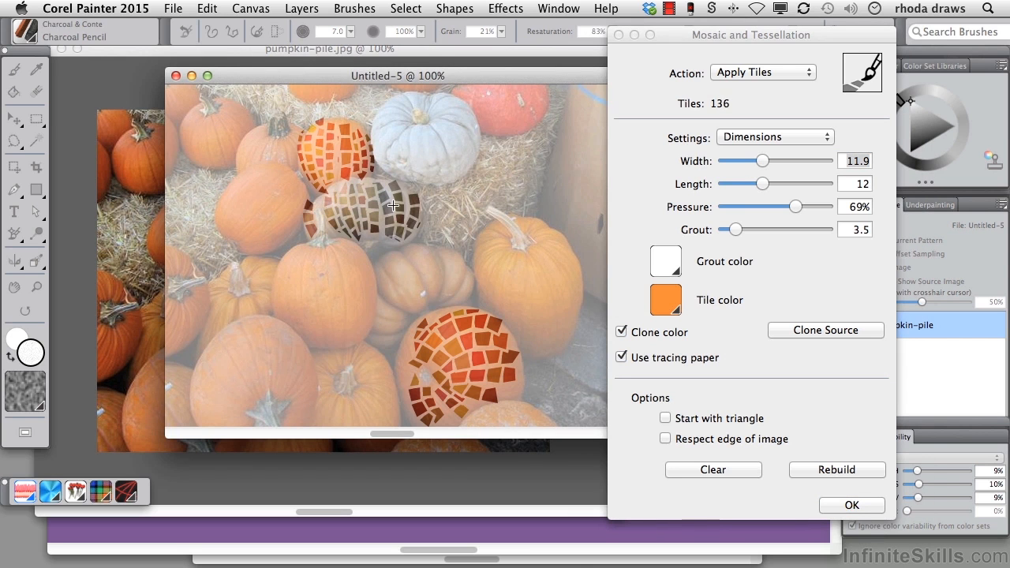
mouse_move(395, 129)
mouse_down()
mouse_move(416, 106)
mouse_move(422, 141)
mouse_move(401, 180)
mouse_move(423, 126)
mouse_move(446, 136)
mouse_move(457, 162)
mouse_move(454, 108)
mouse_move(430, 104)
mouse_move(382, 125)
mouse_up()
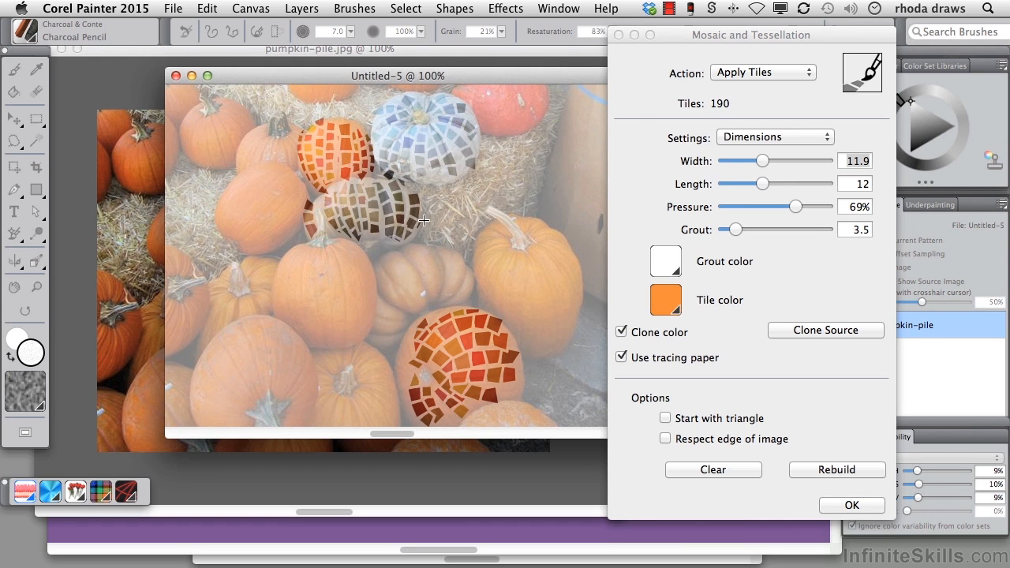
Set the tile width to 7.6 and length to 8, and tile the straw at the far left and below the red pumpkin
drag(763, 161, 749, 184)
mouse_move(202, 206)
mouse_down()
mouse_move(182, 228)
mouse_move(200, 171)
mouse_move(231, 170)
mouse_move(183, 176)
mouse_move(201, 238)
mouse_move(176, 233)
mouse_move(209, 219)
mouse_move(175, 242)
mouse_move(175, 210)
mouse_move(211, 200)
mouse_move(210, 249)
mouse_up()
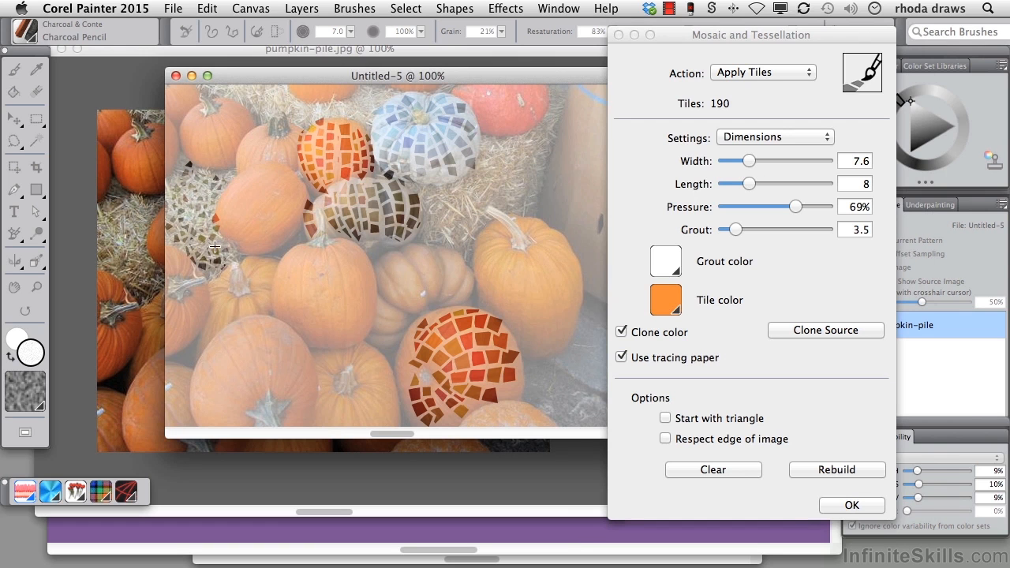
mouse_move(487, 152)
mouse_down()
mouse_move(441, 202)
mouse_move(481, 191)
mouse_move(453, 213)
mouse_move(459, 224)
mouse_move(492, 188)
mouse_move(488, 154)
mouse_move(511, 209)
mouse_move(527, 137)
mouse_move(540, 138)
mouse_move(519, 195)
mouse_move(523, 157)
mouse_up()
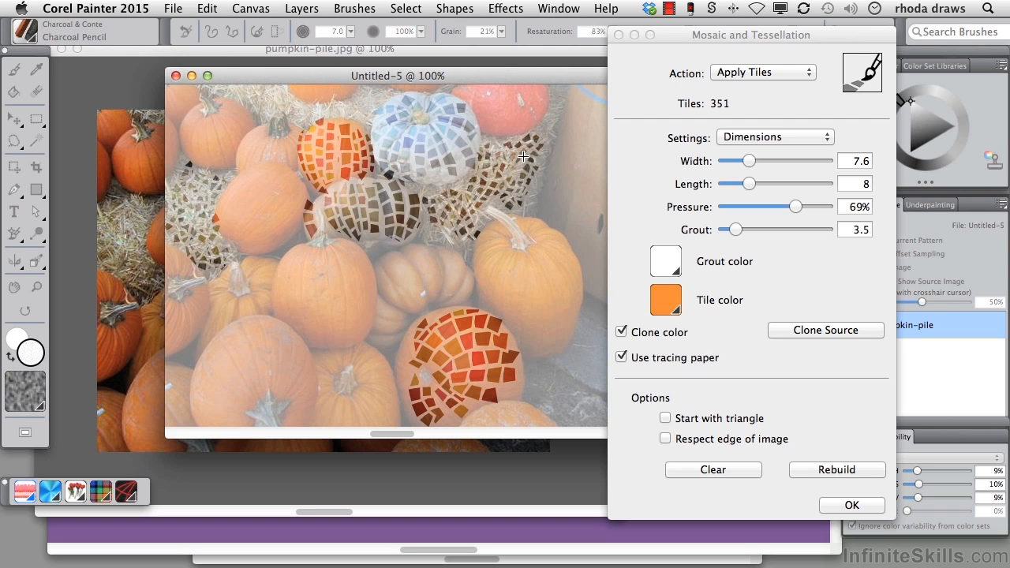
Turn off tracing paper, change the grout color to dark maroon and accept the mosaic
click(622, 357)
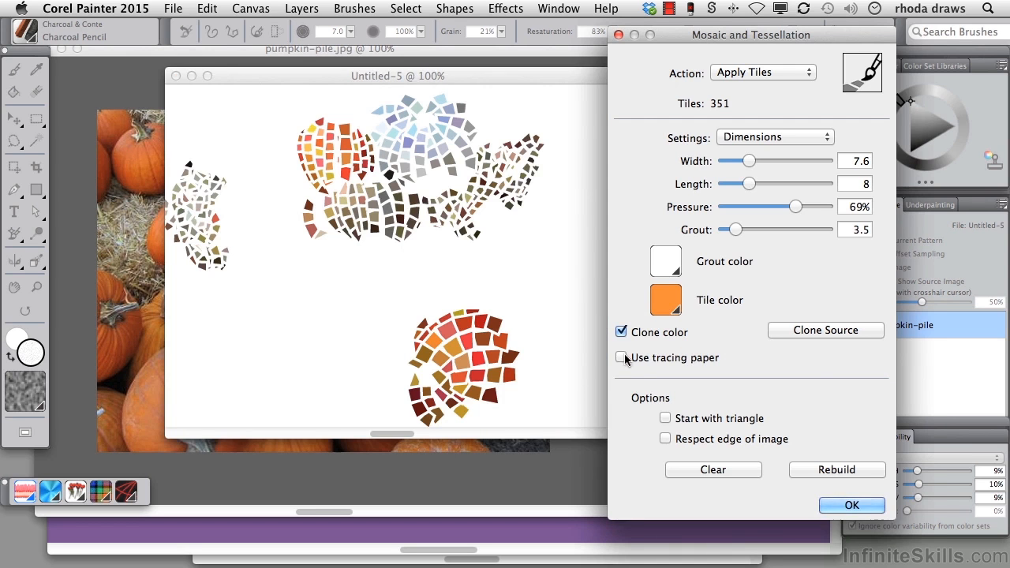
click(675, 269)
click(709, 375)
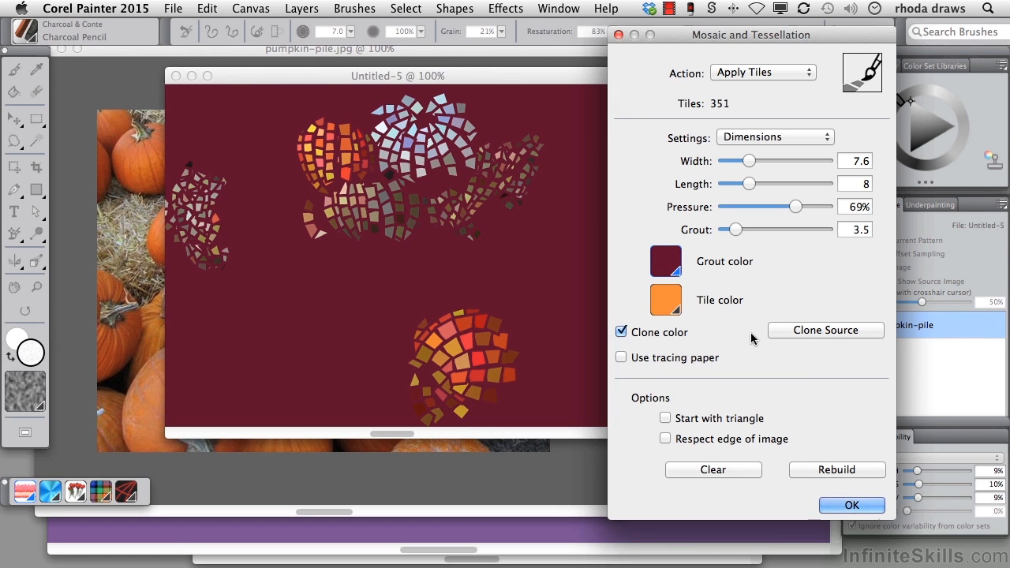
click(849, 502)
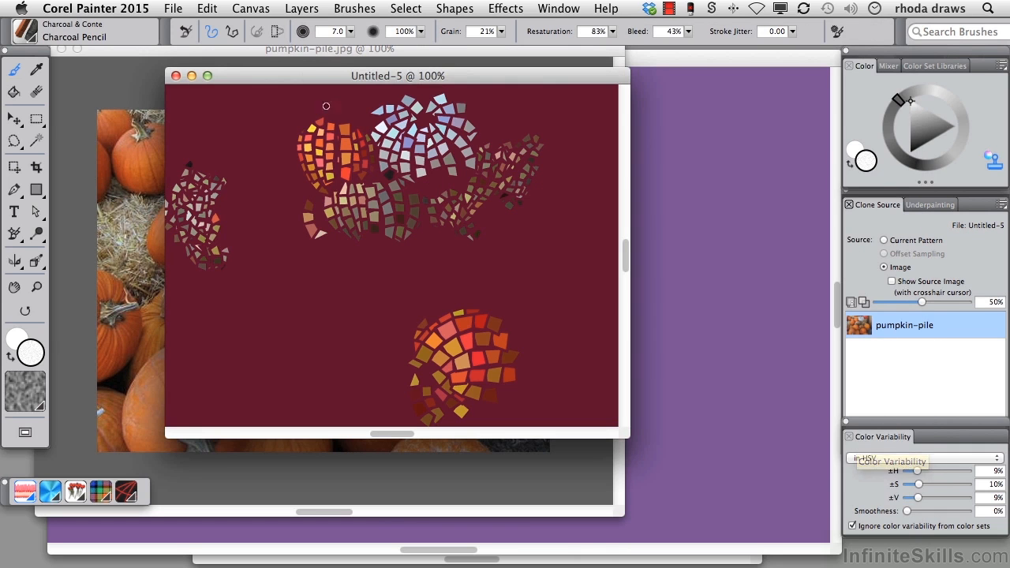
Show the finished pumpkins mosaic2.rif for comparison and arrange the new mosaic's window beside it
drag(305, 75, 559, 88)
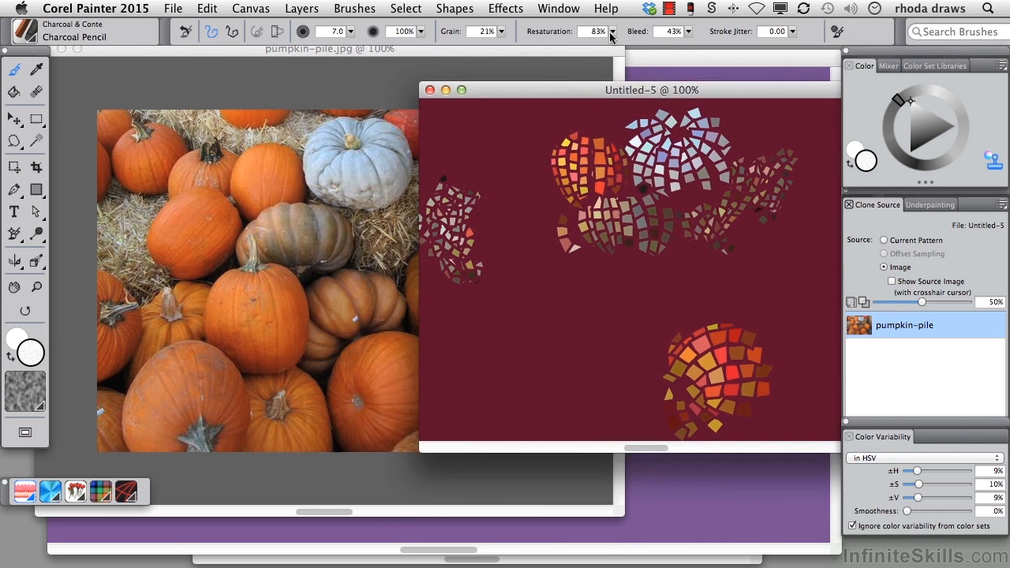
click(571, 10)
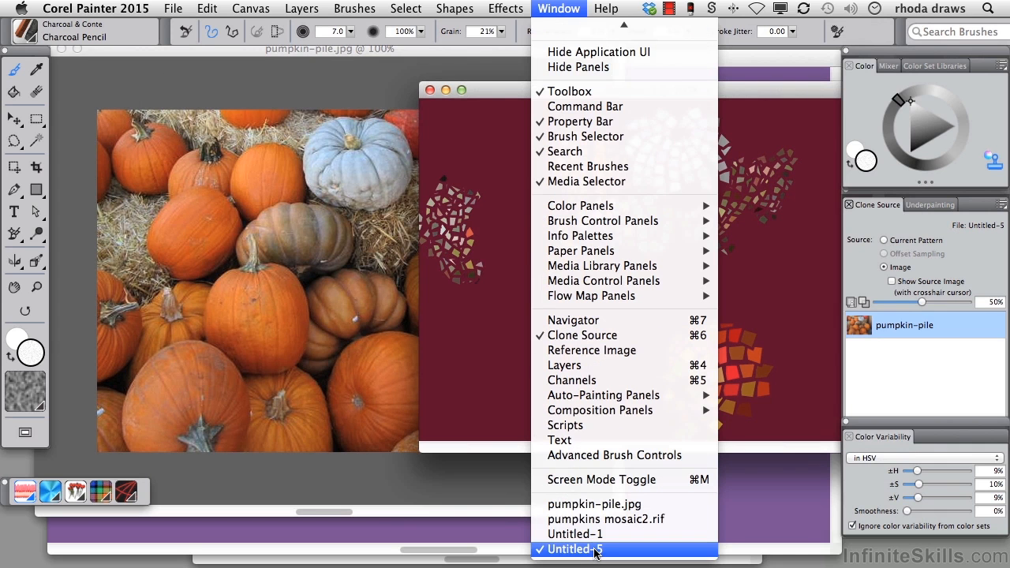
click(592, 518)
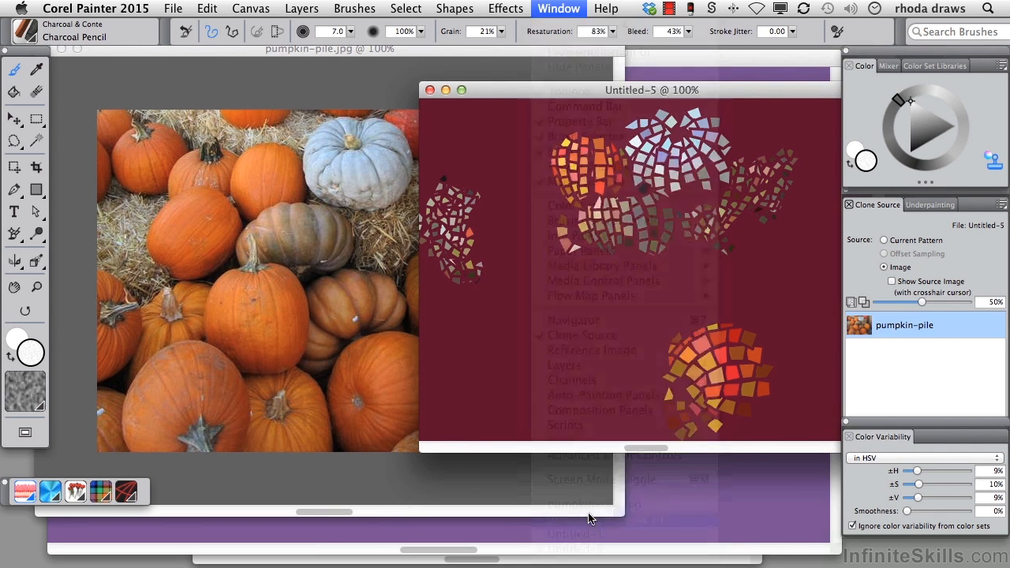
drag(586, 169, 388, 81)
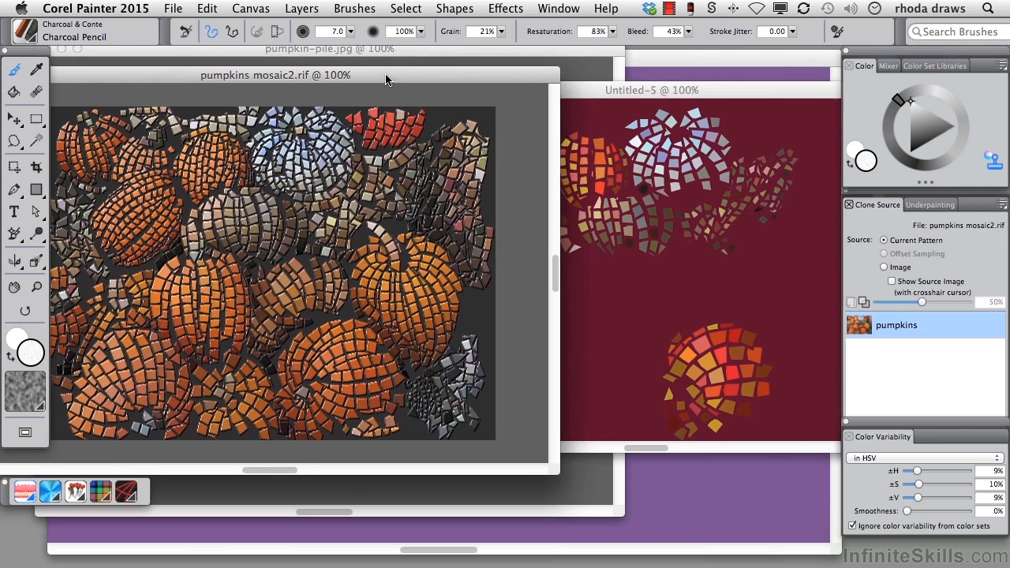
drag(720, 93, 554, 100)
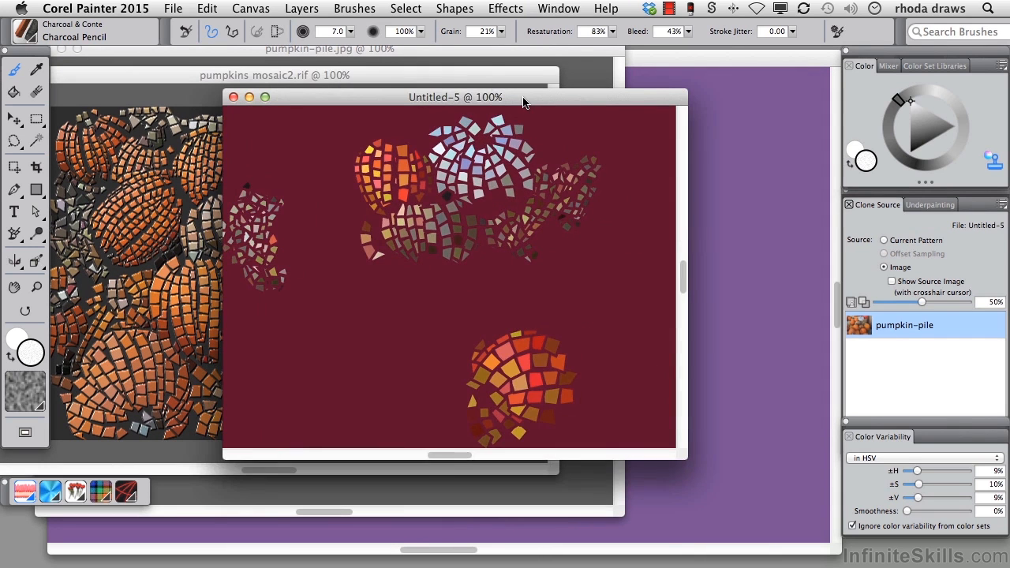
Render the new mosaic's tiles to a mask from the Mosaic and Tessellation settings and accept
click(506, 9)
click(510, 25)
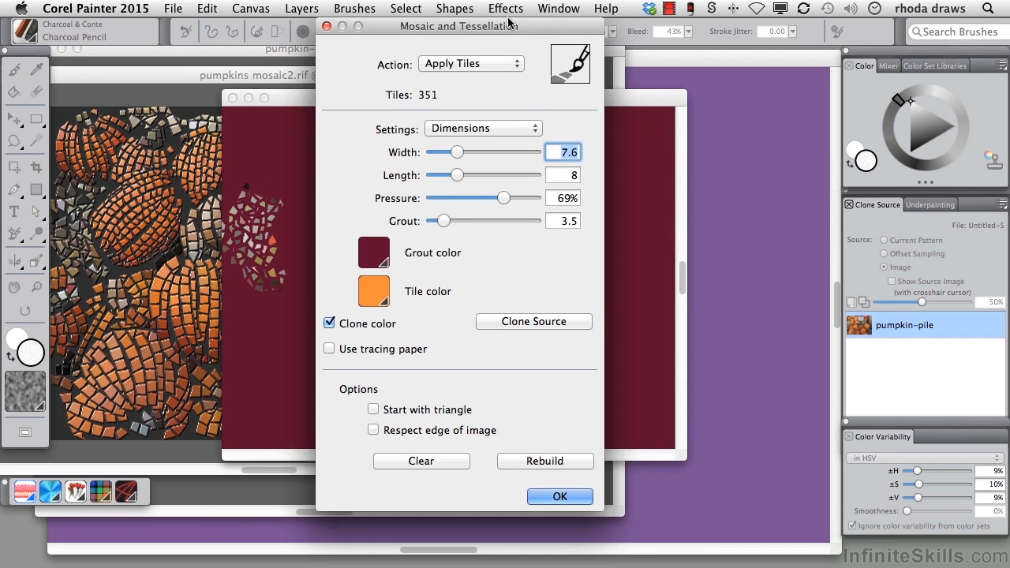
drag(387, 28, 669, 43)
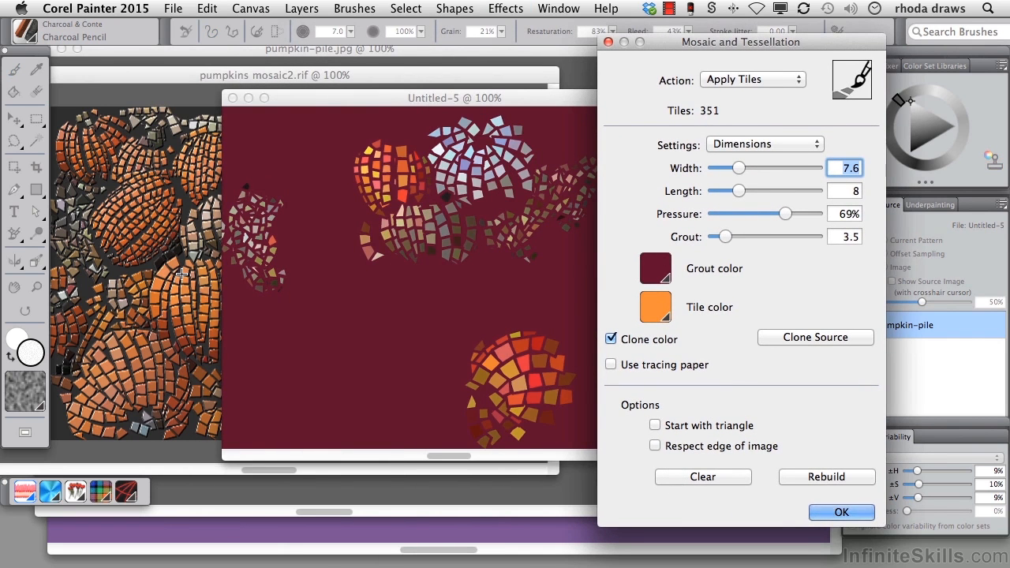
click(799, 82)
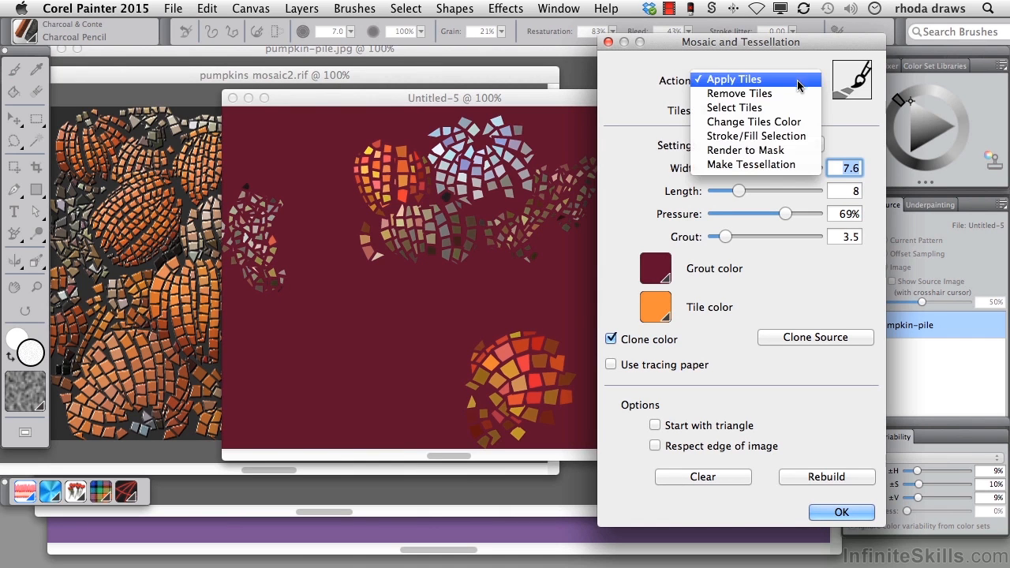
click(787, 150)
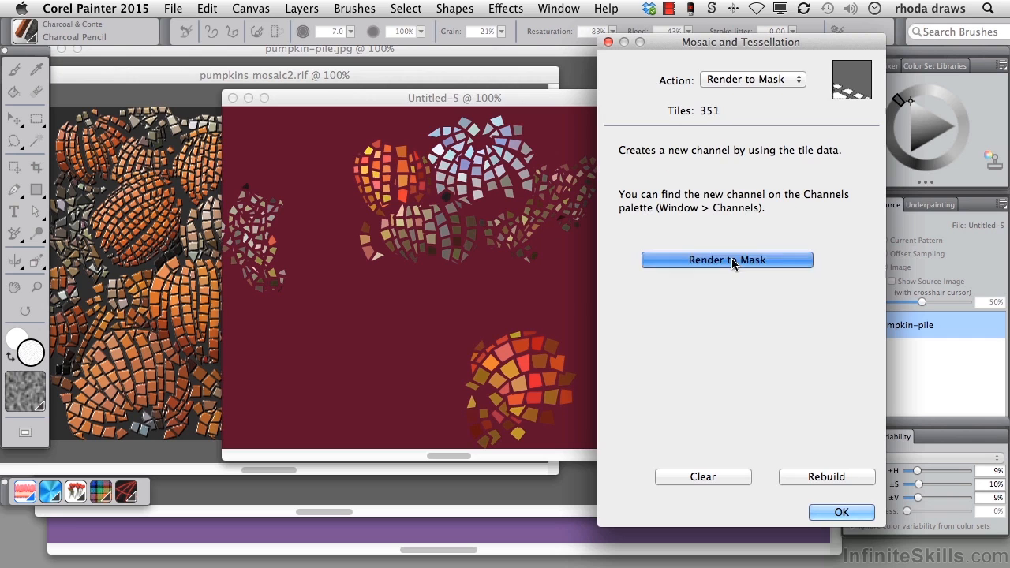
click(842, 512)
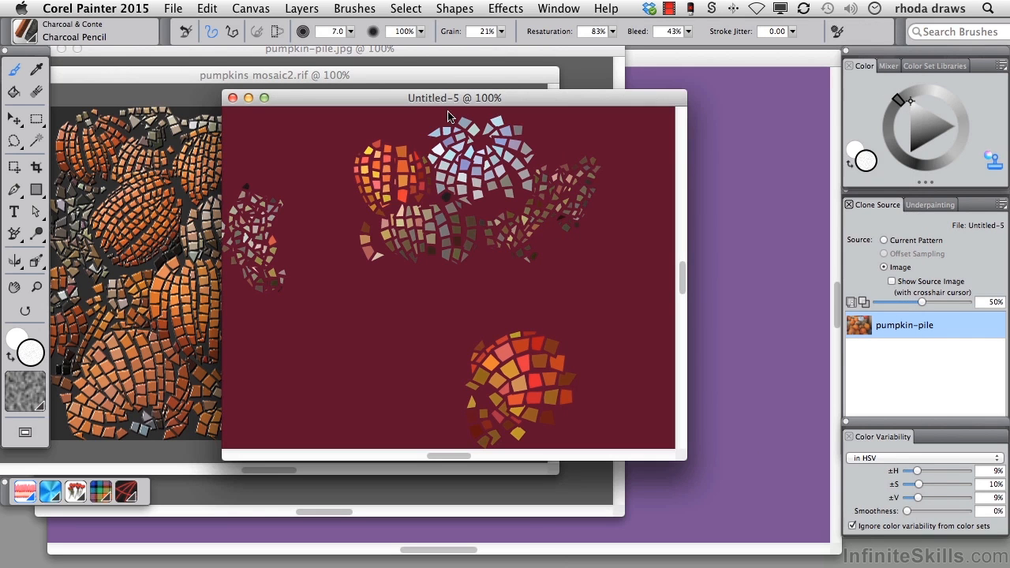
Start Apply Surface Texture on the new pumpkin mosaic and base the texture on the Mosaic Mask
click(496, 14)
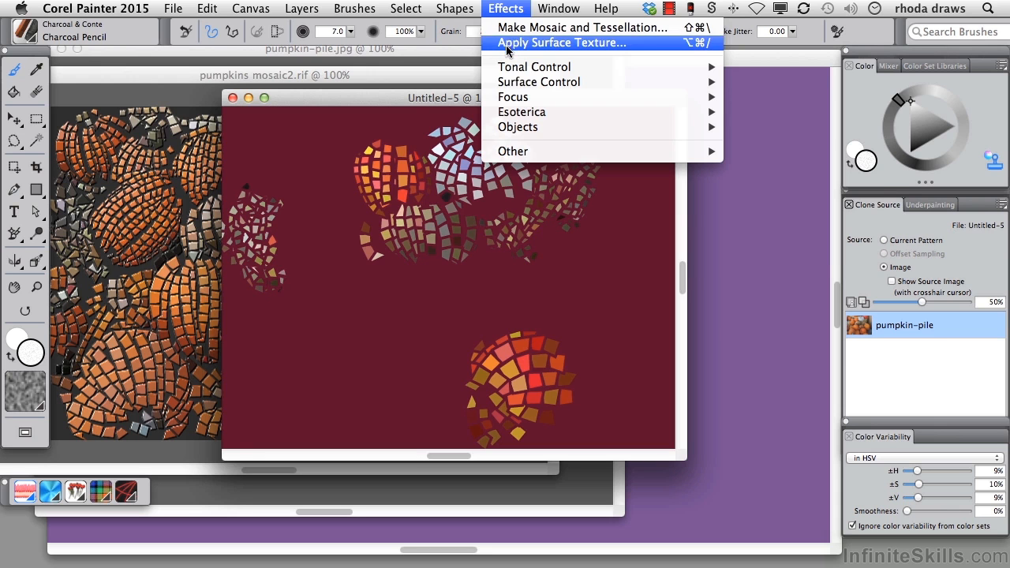
mouse_move(514, 85)
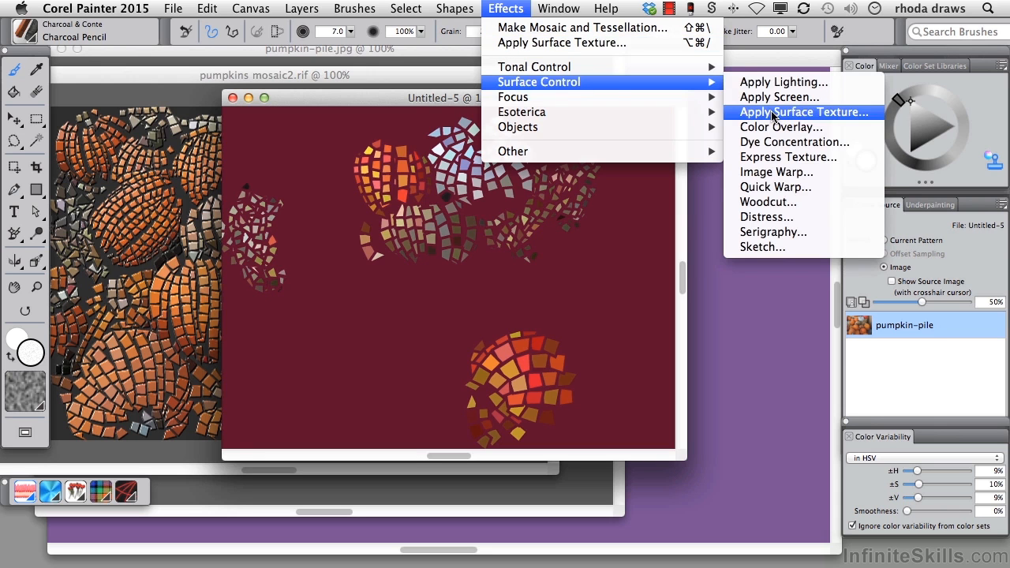
click(623, 43)
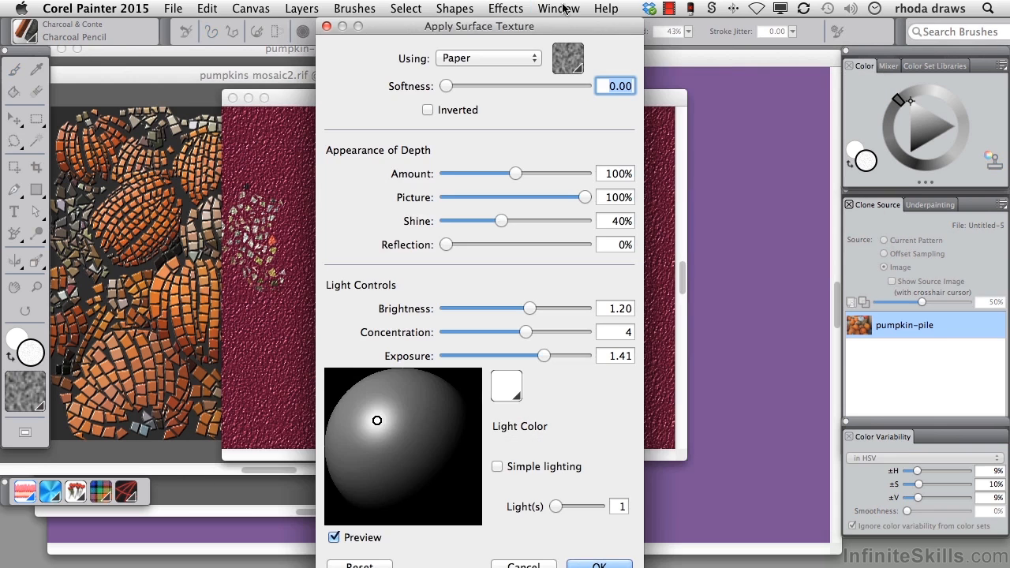
drag(400, 26, 723, 31)
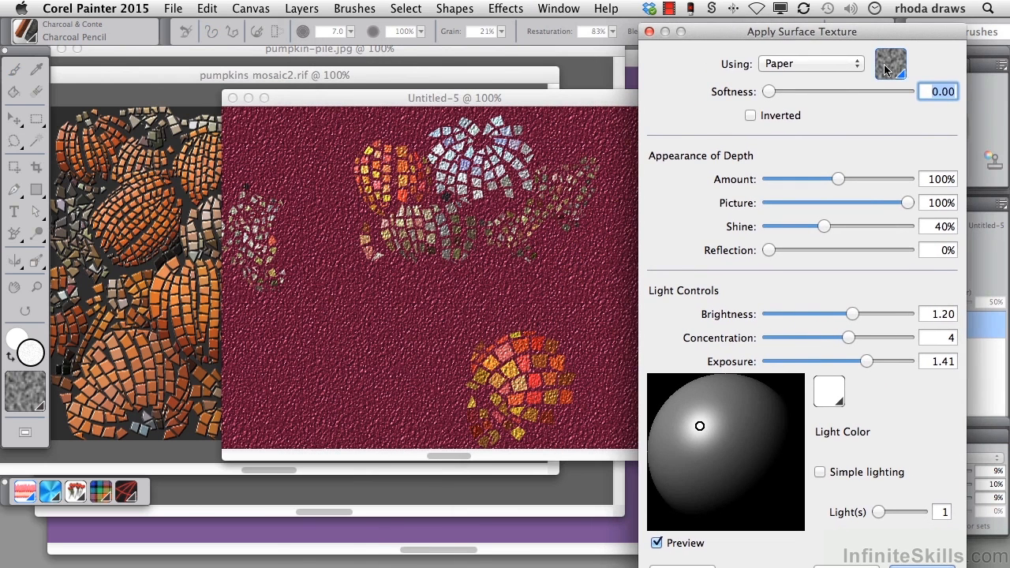
click(859, 65)
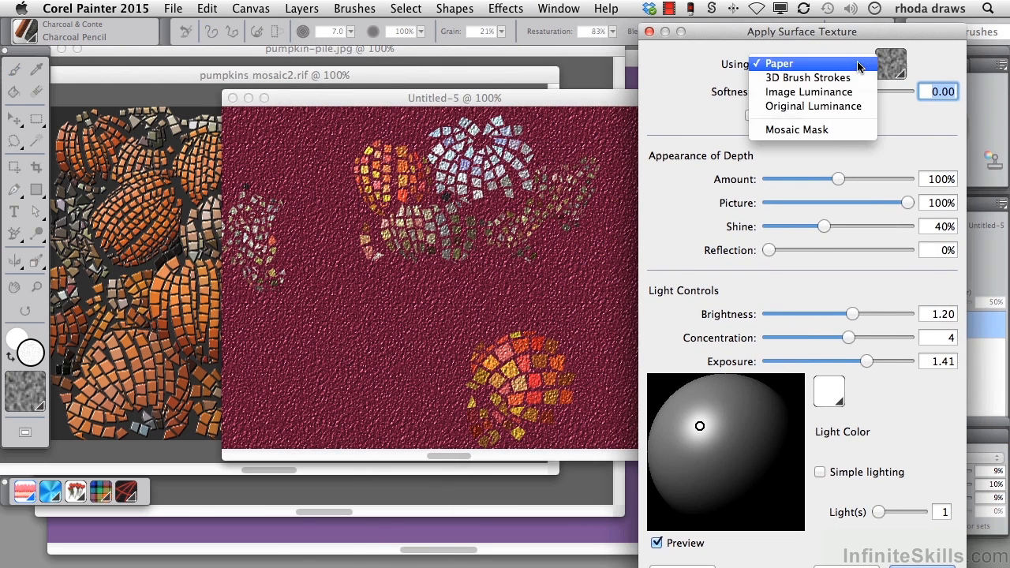
click(821, 130)
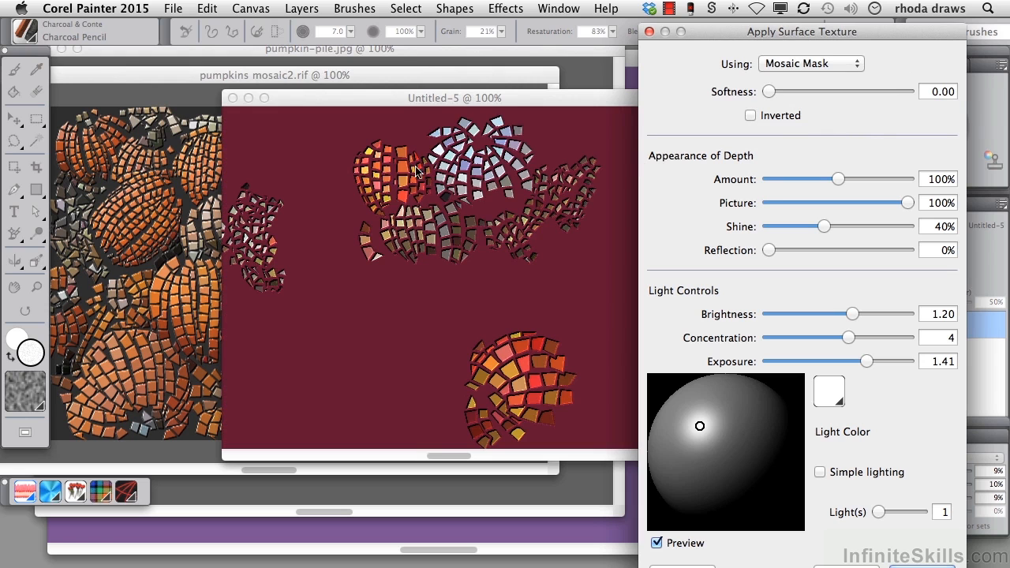
Invert the surface texture, set its amount to 177% and shine to 72%, and accept
click(750, 116)
drag(838, 179, 891, 174)
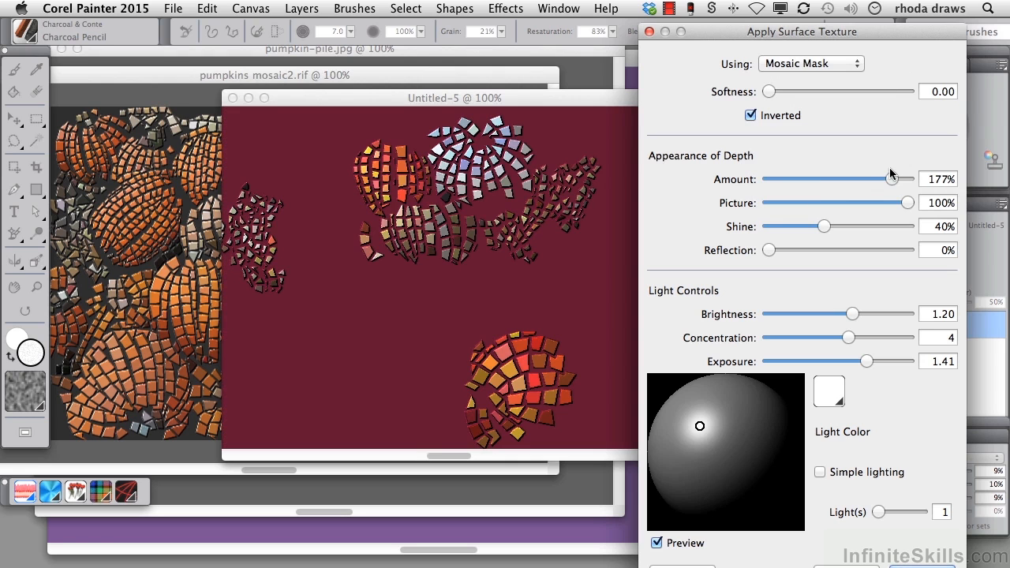
drag(824, 227, 869, 227)
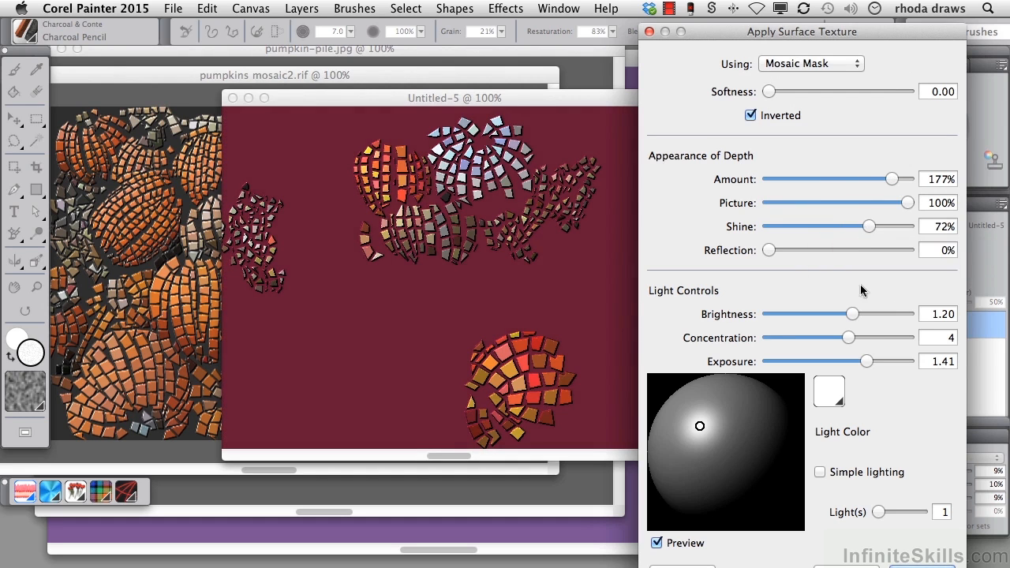
click(922, 565)
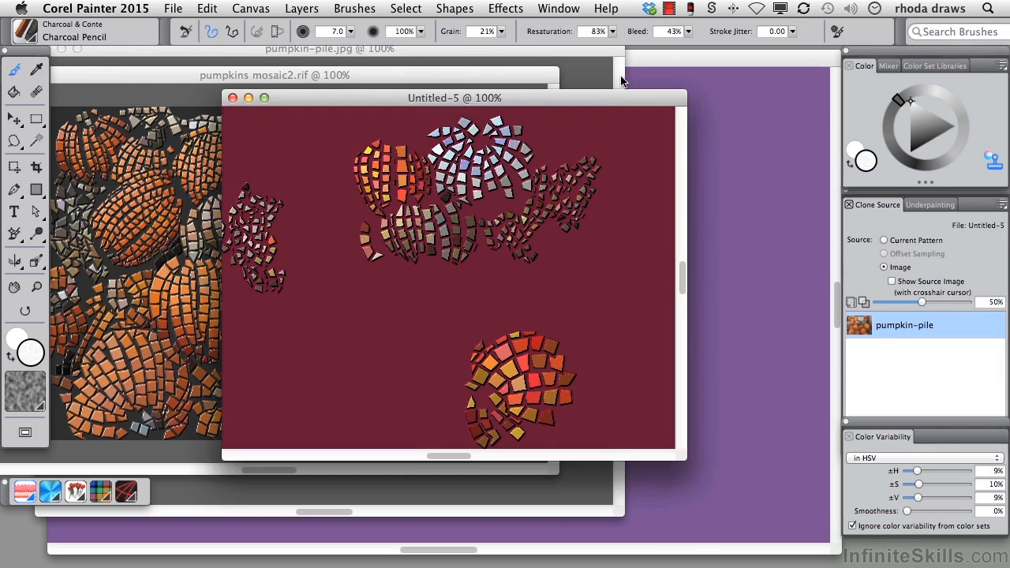
Switch to the Untitled-1 image with the tile columns and clear all its tiles in Mosaic and Tessellation
mouse_move(598, 101)
mouse_down()
mouse_move(574, 213)
mouse_move(611, 87)
mouse_up()
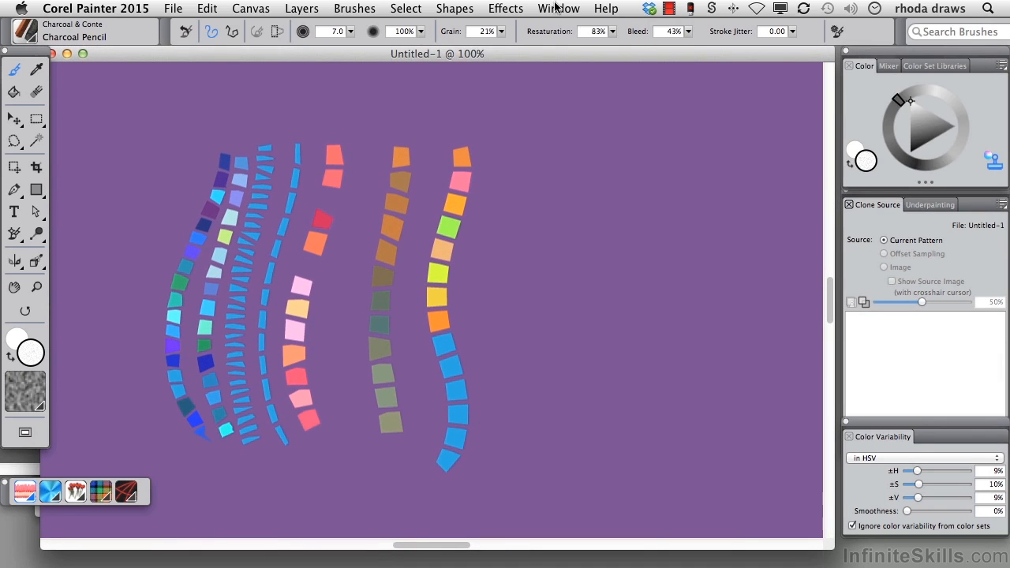
click(557, 10)
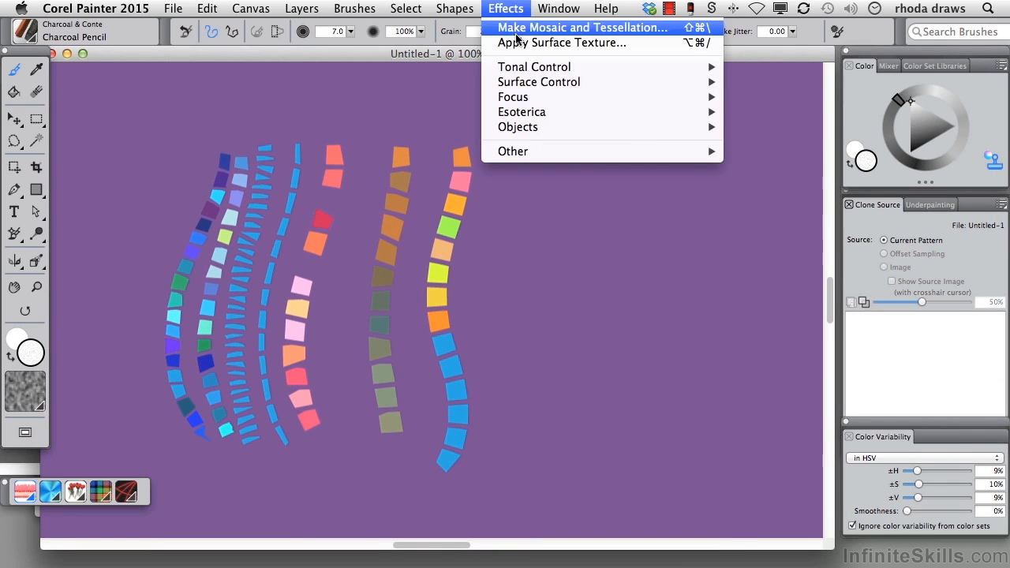
click(519, 27)
mouse_move(383, 30)
mouse_down()
mouse_move(402, 23)
mouse_move(660, 58)
mouse_up()
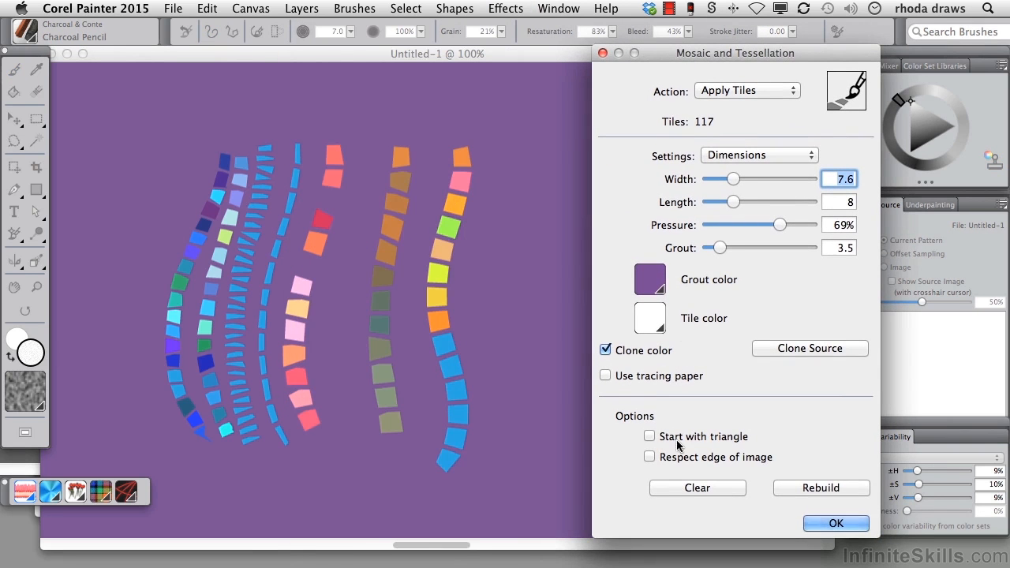
click(690, 486)
Change the mosaic action to Make Tessellation, keeping Pieces as the tile shape and setting the spacing to Clone
click(753, 92)
click(742, 171)
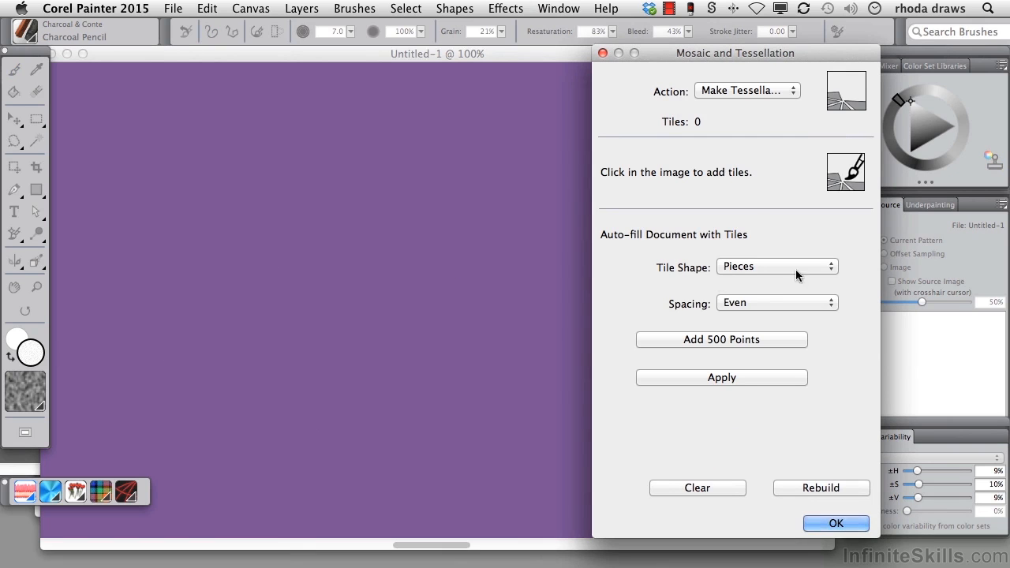
click(828, 269)
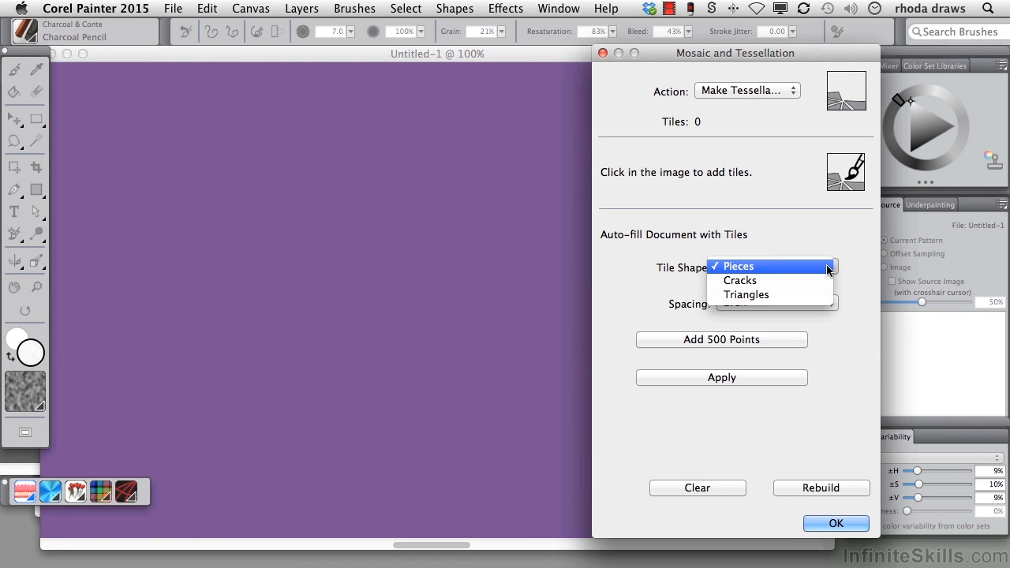
click(786, 268)
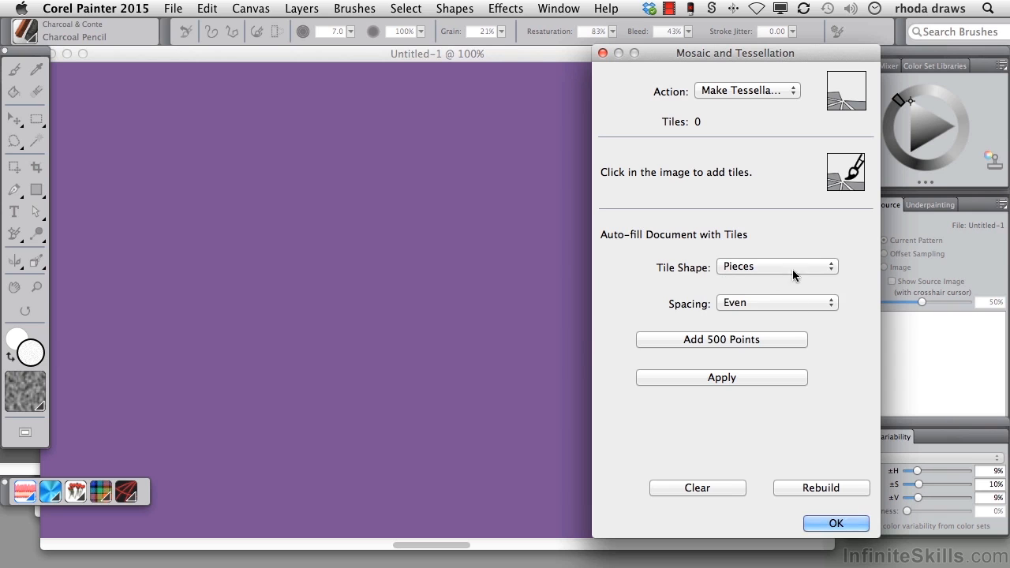
click(831, 303)
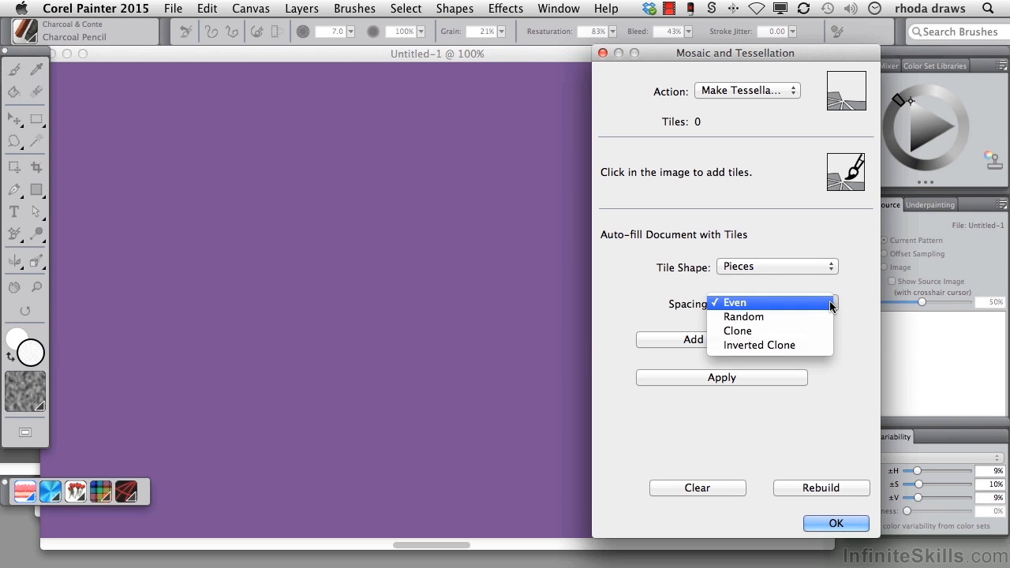
click(760, 332)
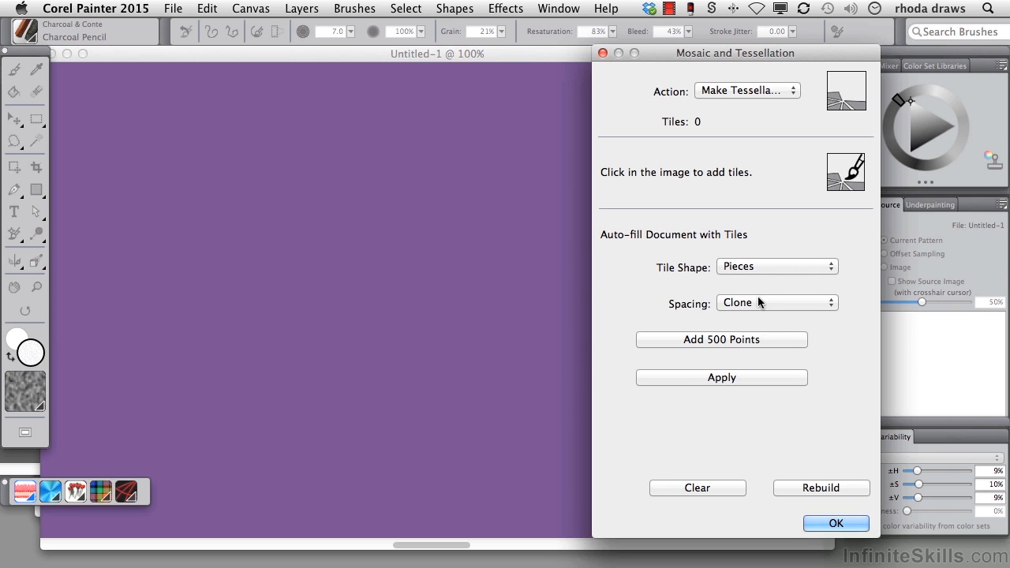
Auto-fill the document with 2500 tessellation points, added 500 at a time
click(757, 339)
click(759, 340)
click(764, 339)
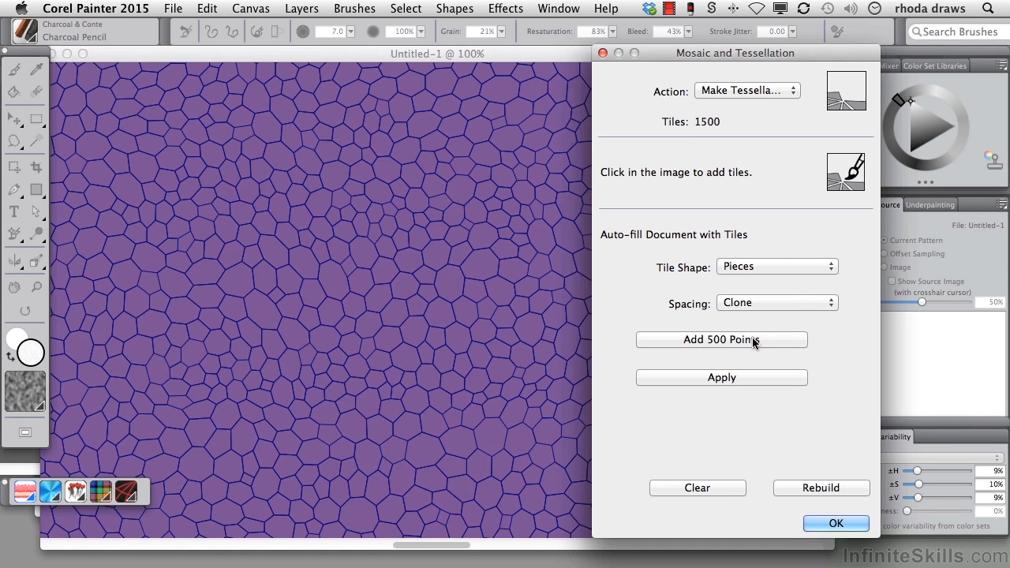
click(755, 338)
click(759, 336)
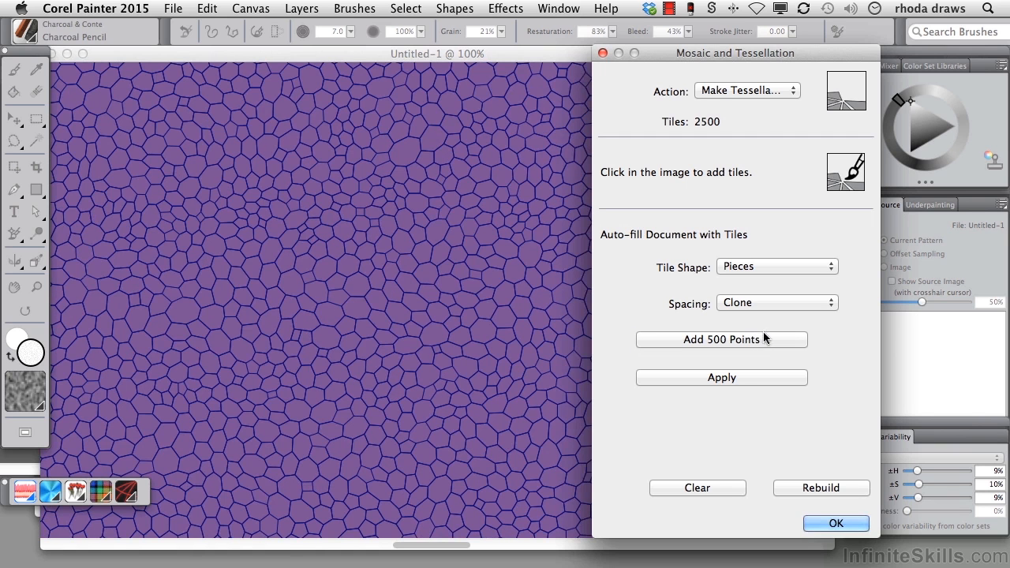
Apply the tessellation so the pieces are filled with color, and accept the Mosaic and Tessellation result
click(742, 377)
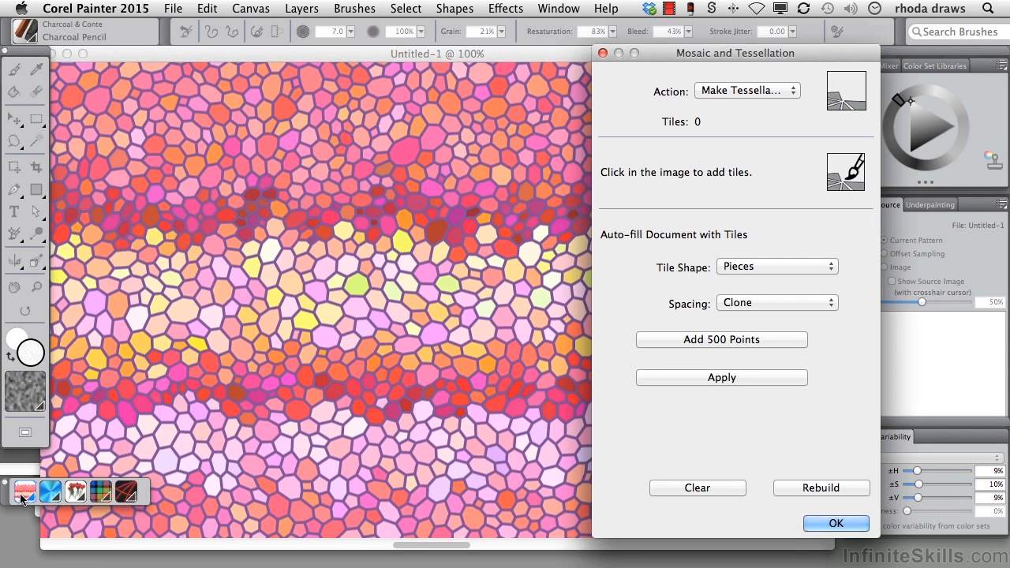
click(724, 91)
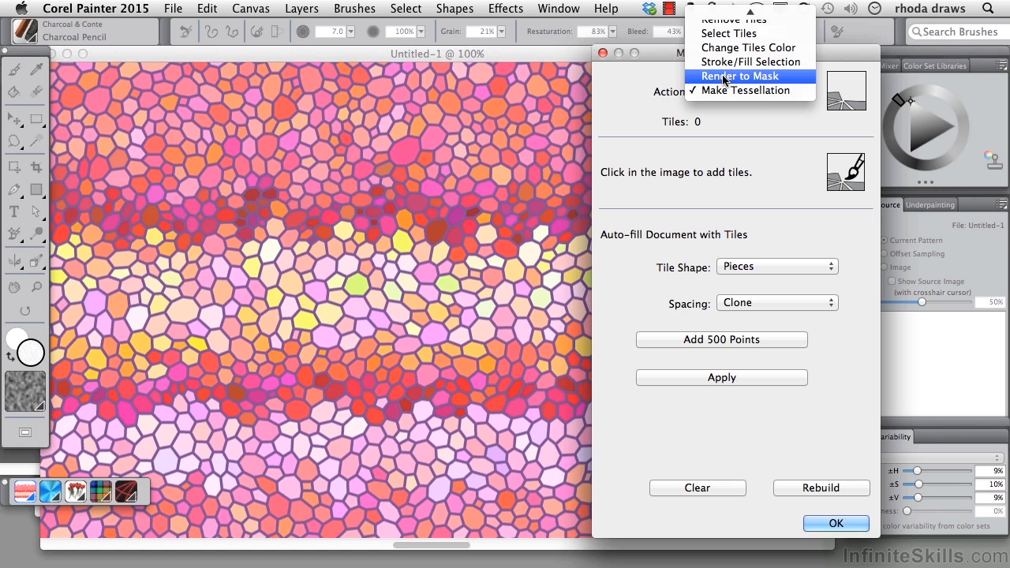
click(649, 106)
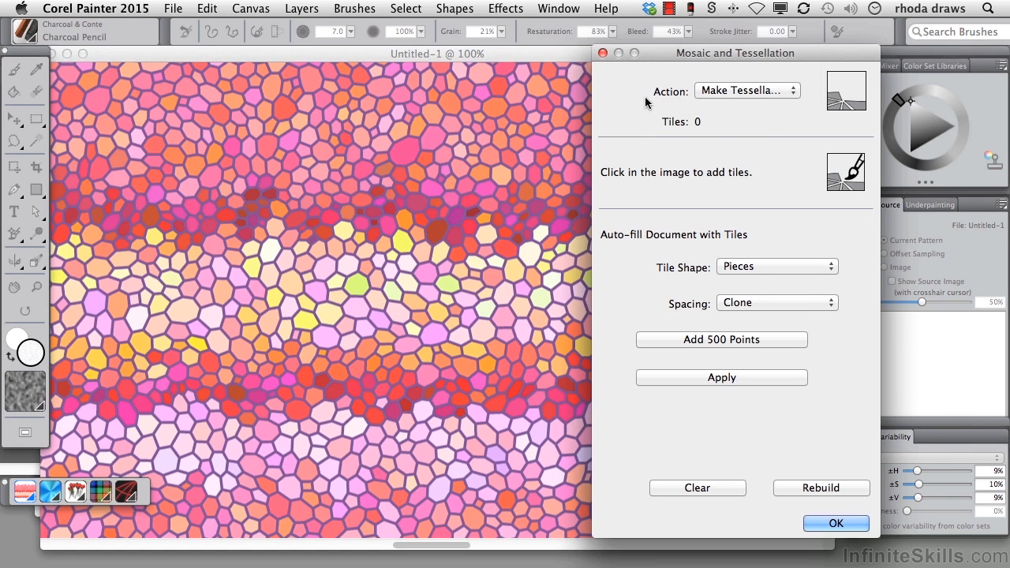
click(837, 523)
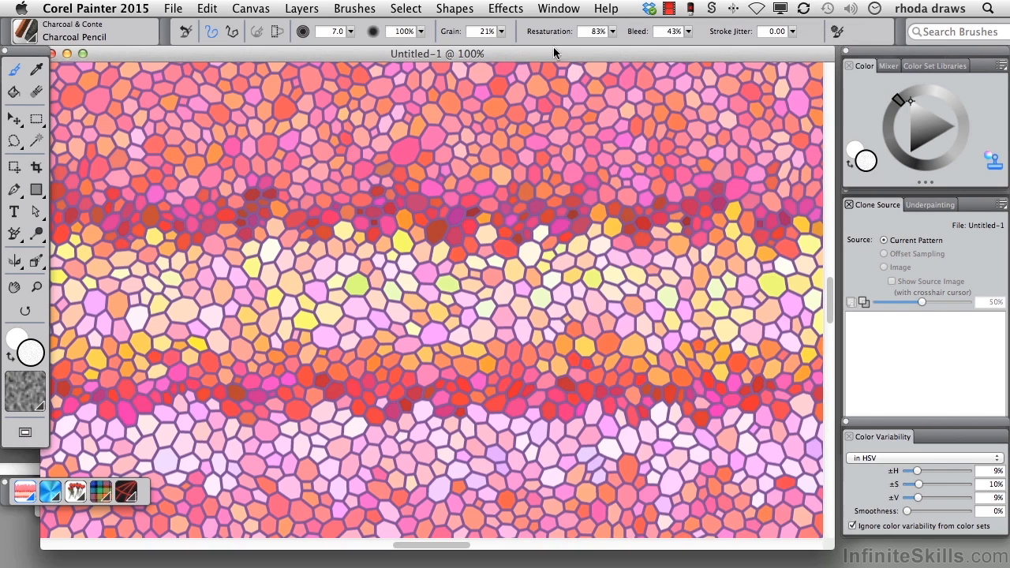